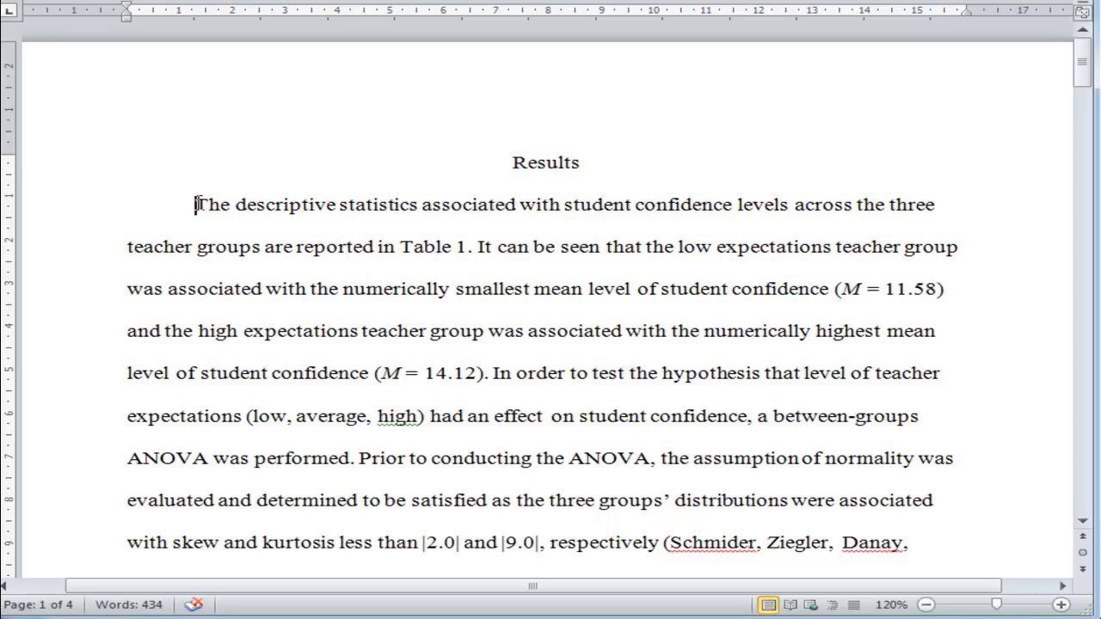
Highlight the opening descriptive-statistics sentence and scroll down to Table 1 on page 3
left_click_drag(197, 207, 477, 247)
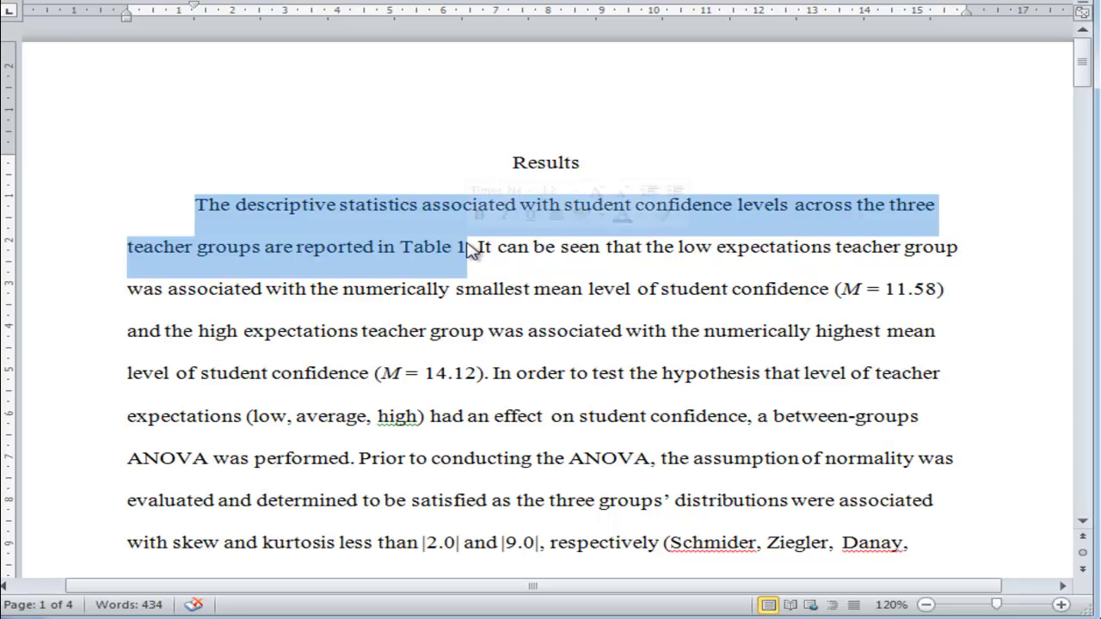
left_click_drag(1086, 64, 1088, 307)
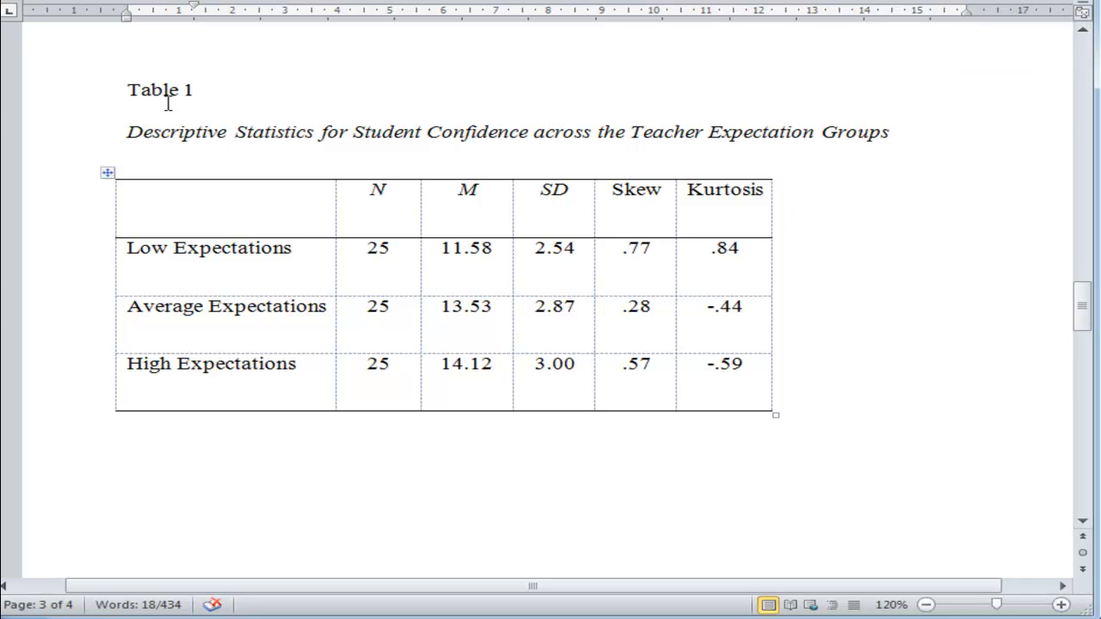
Select the Table 1 label and its Descriptive statistics caption line
left_click(214, 93)
left_click(115, 93)
left_click(140, 146)
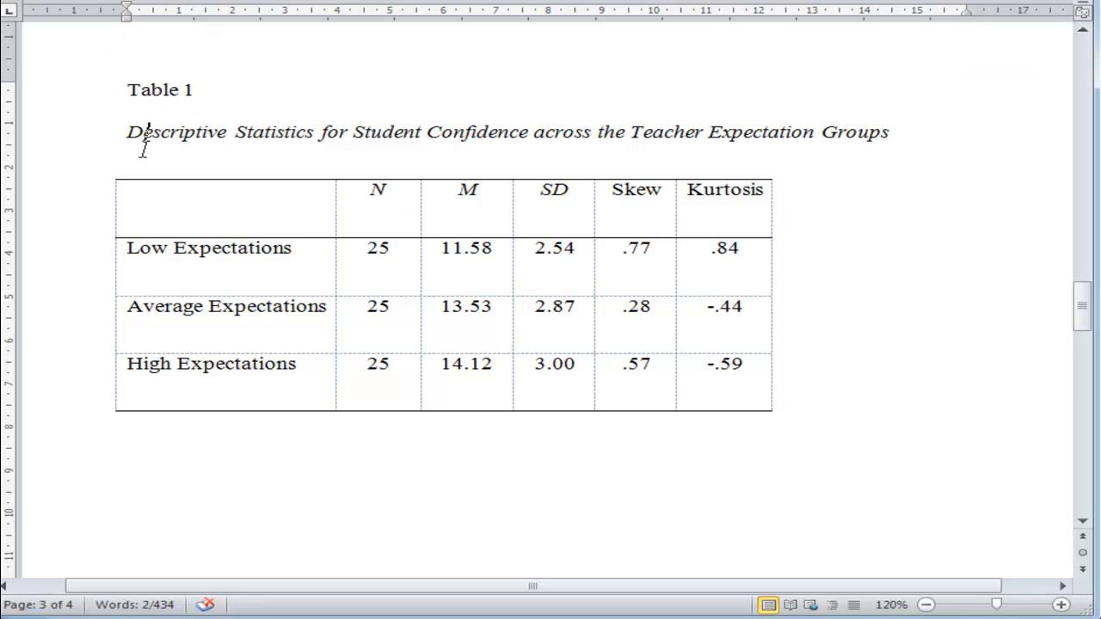
left_click_drag(129, 133, 904, 133)
left_click(857, 204)
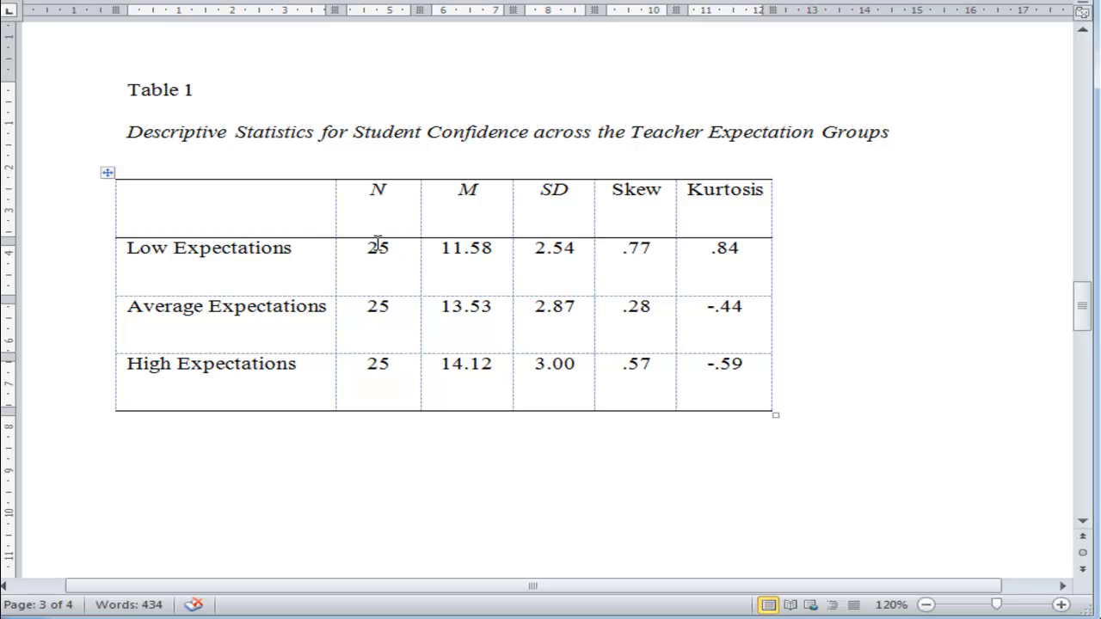
Check the group names, M, SD (2.54, 2.87, 3.00), Skew and Kurtosis columns, then return to page 1
left_click_drag(231, 256, 263, 363)
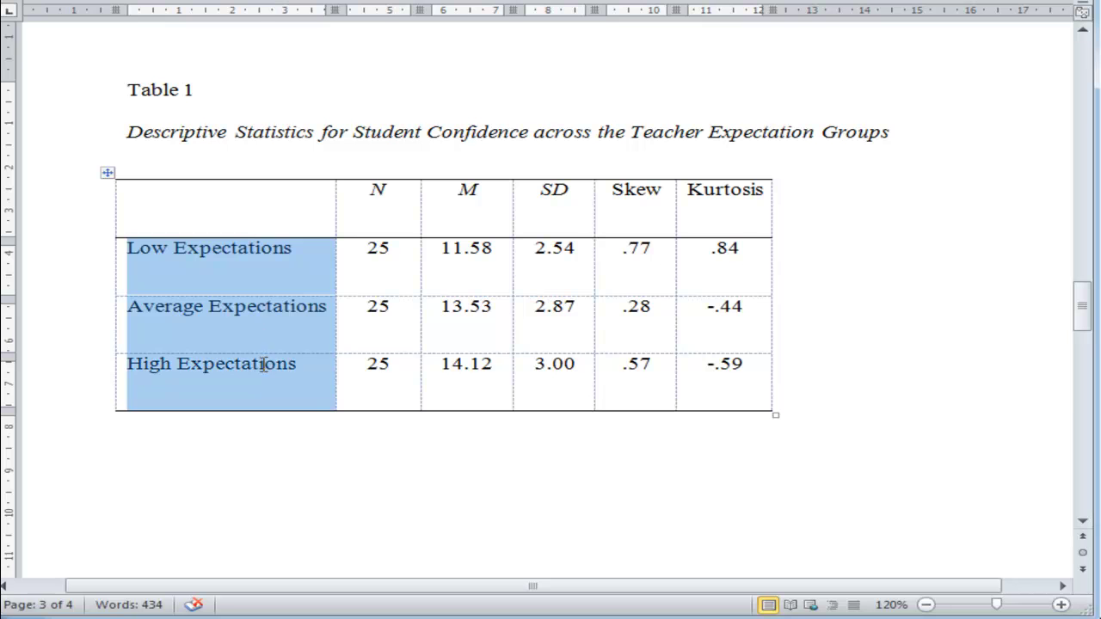
left_click(387, 266)
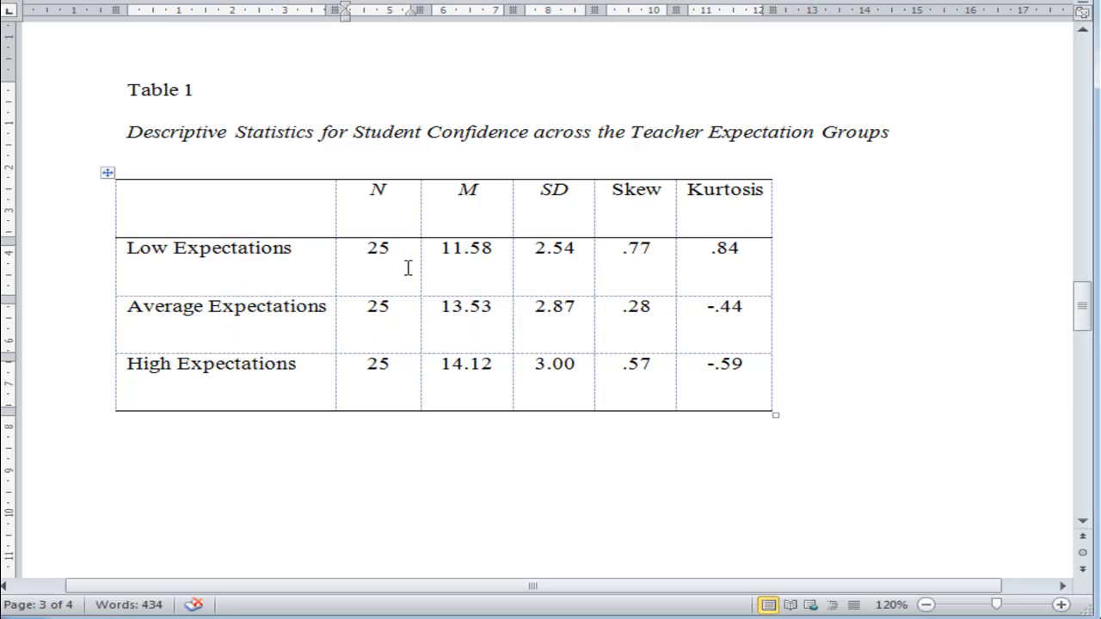
left_click_drag(467, 250, 472, 372)
left_click_drag(557, 249, 555, 368)
left_click(670, 264)
left_click_drag(670, 264, 751, 363)
left_click(888, 246)
left_click_drag(1083, 305, 1077, 69)
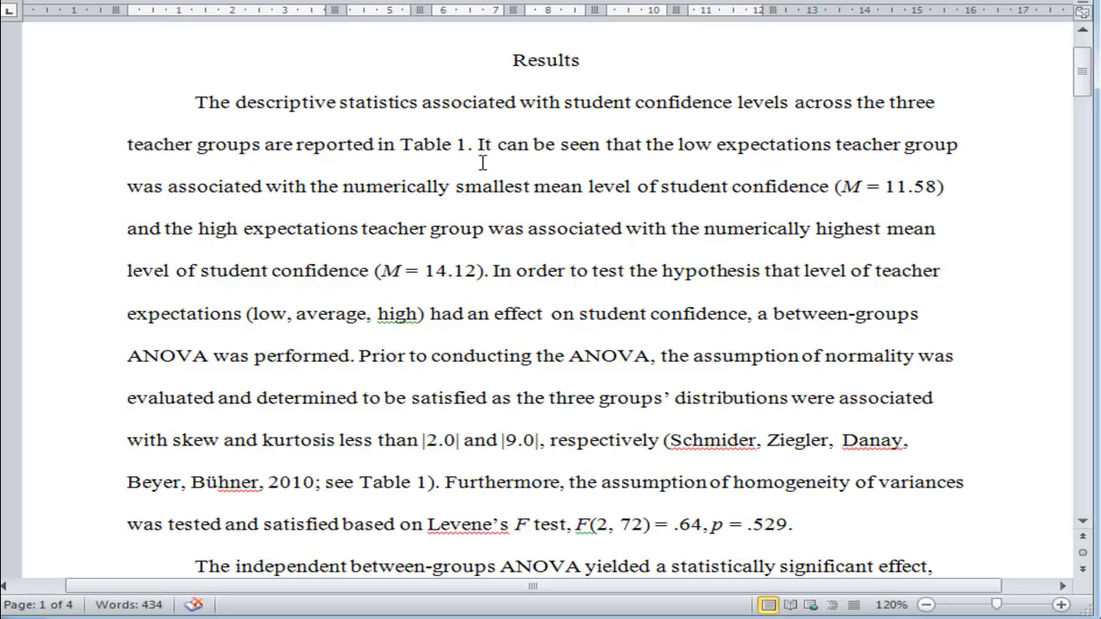
left_click_drag(481, 148, 918, 163)
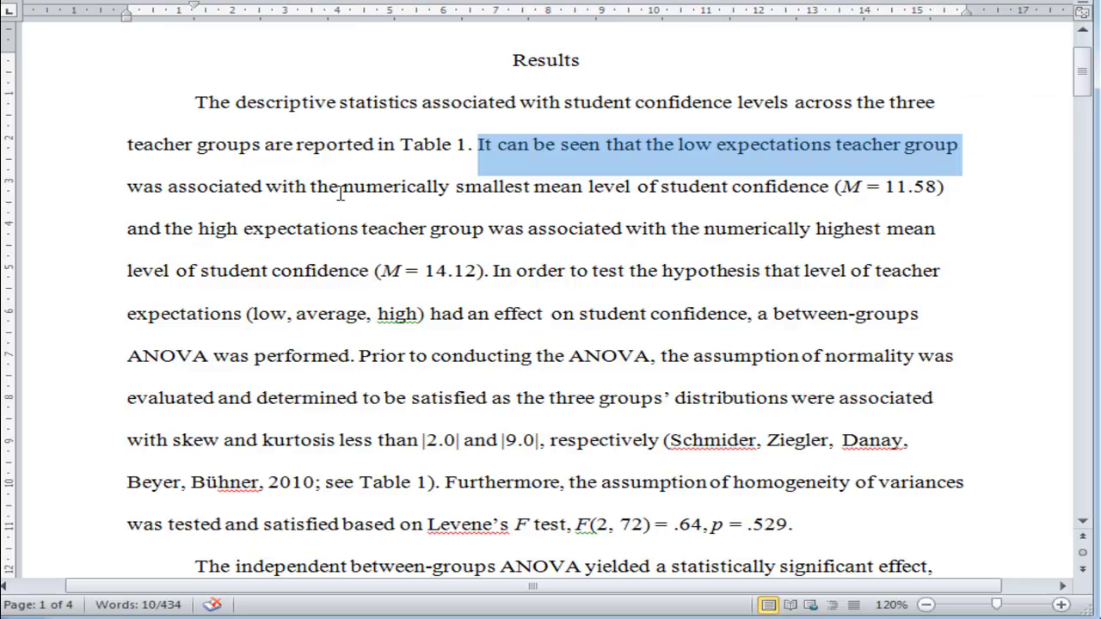
left_click_drag(129, 189, 939, 188)
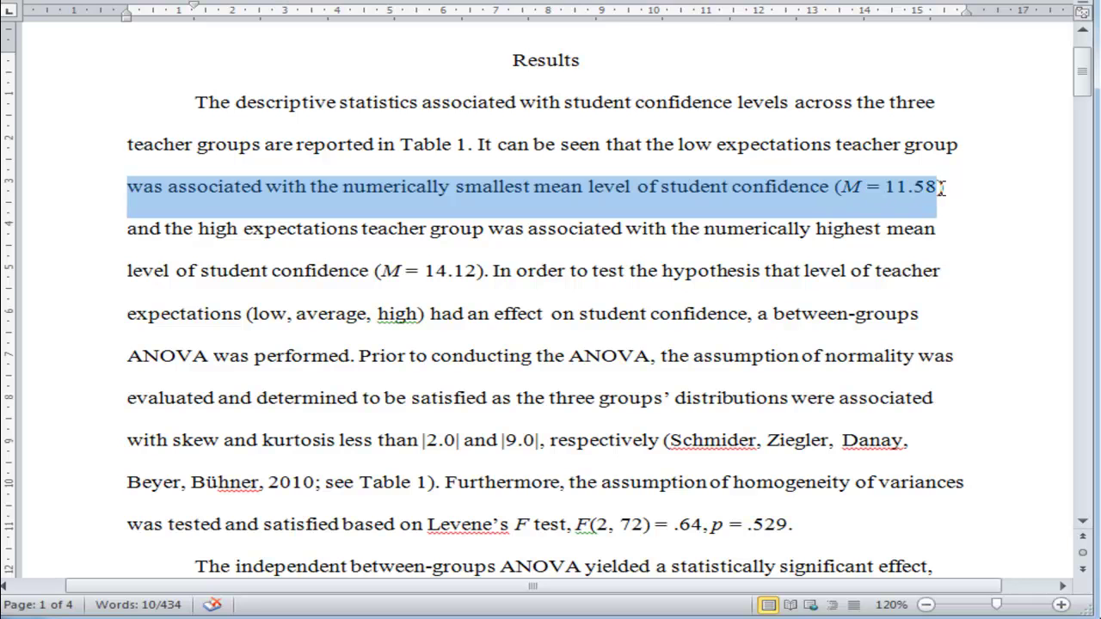
left_click(800, 206)
double_click(849, 187)
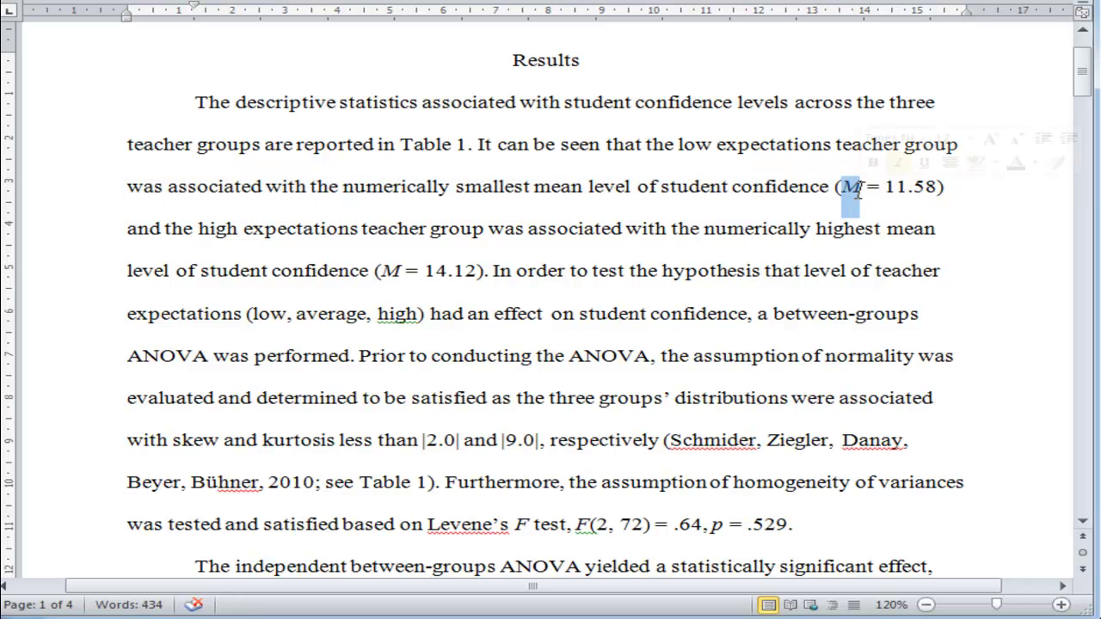
left_click(822, 184)
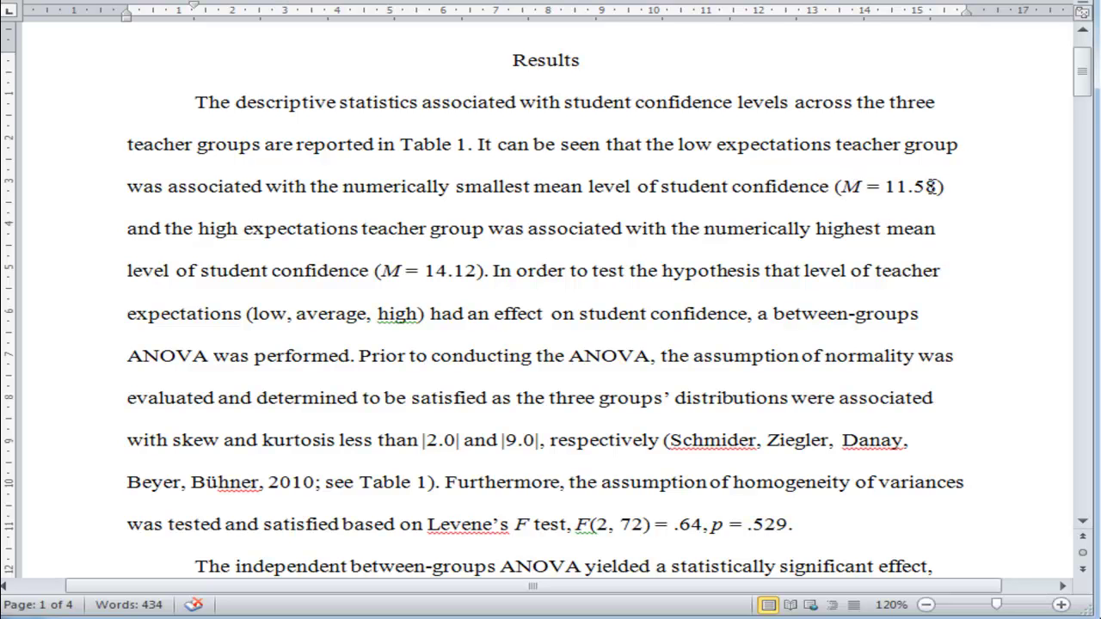
type(",  ")
type("D")
key("BackSpace")
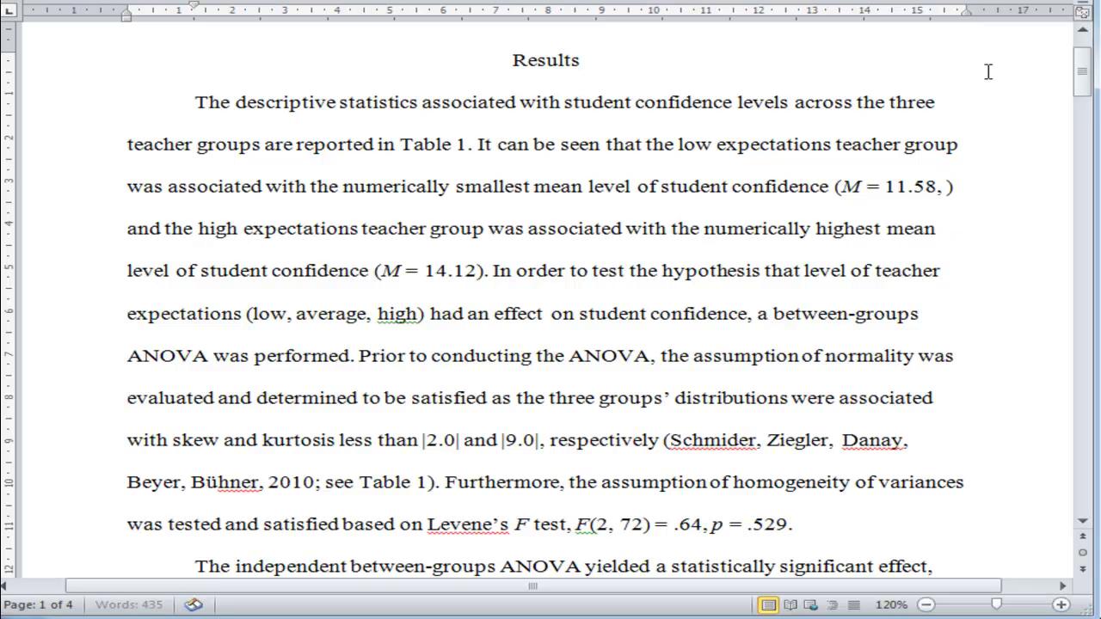
type("SD ")
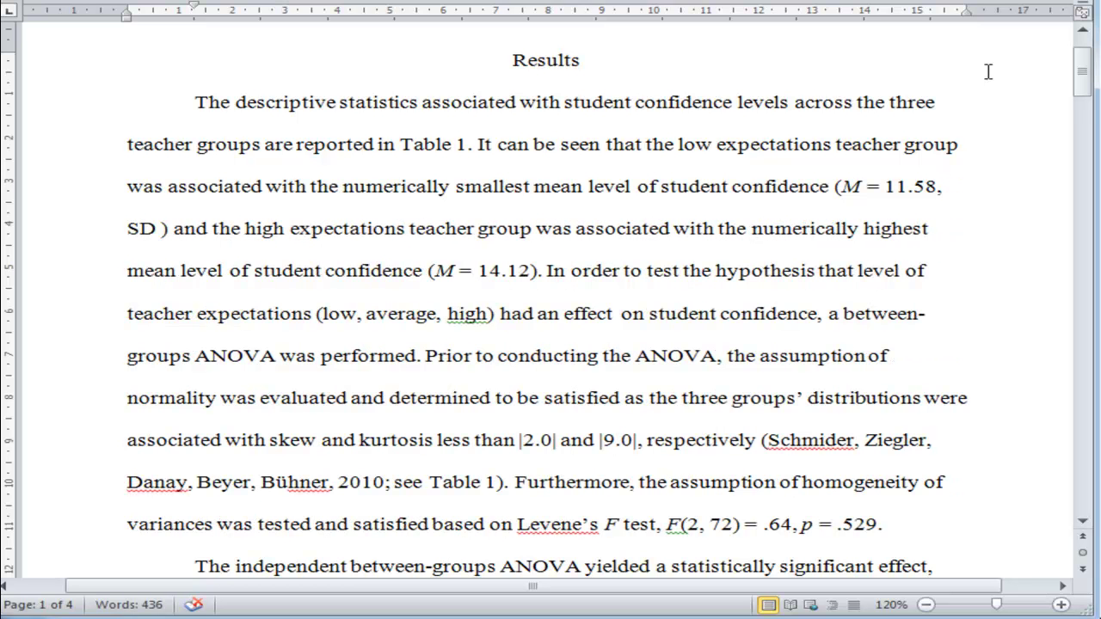
type("=")
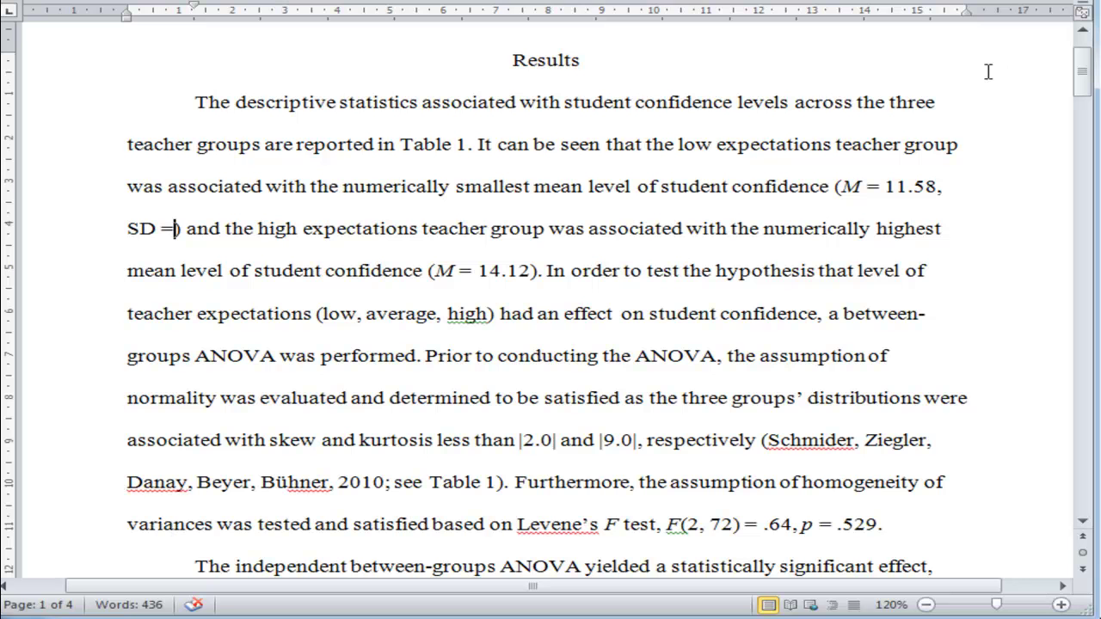
key("BackSpace")
key("BackSpace")
key("BackSpace")
key("BackSpace")
key("BackSpace")
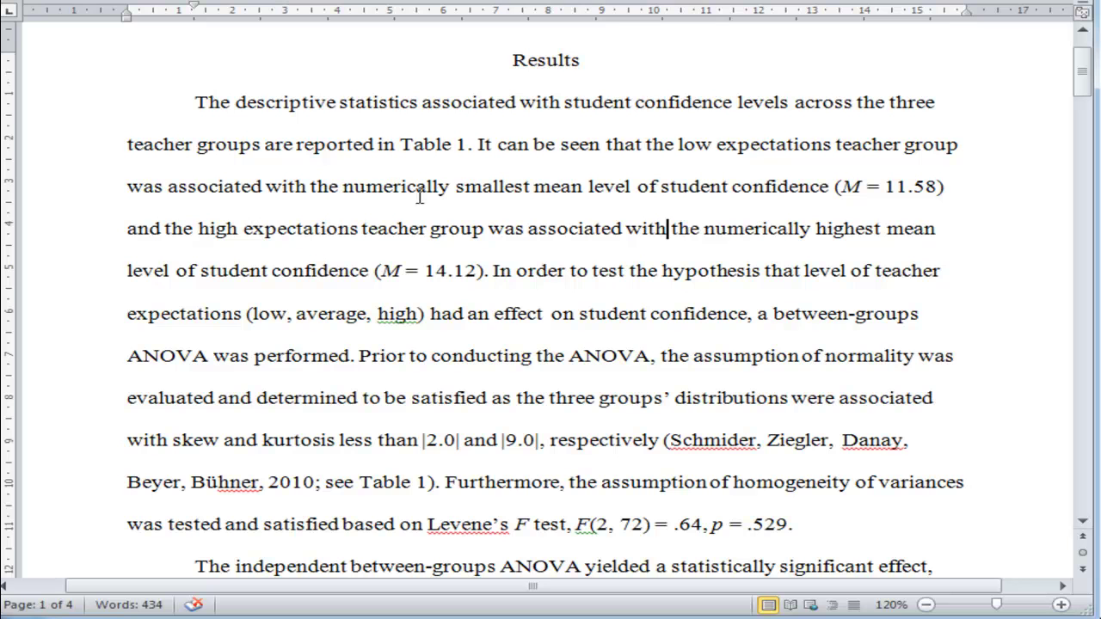
left_click_drag(384, 196, 449, 196)
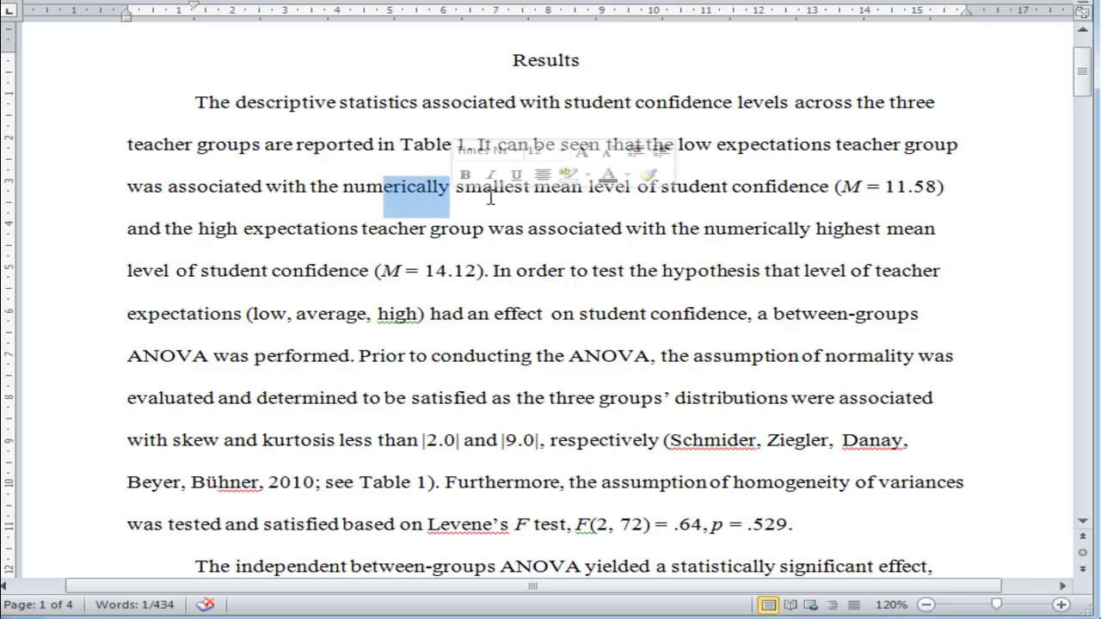
left_click(490, 196)
left_click_drag(395, 191, 401, 194)
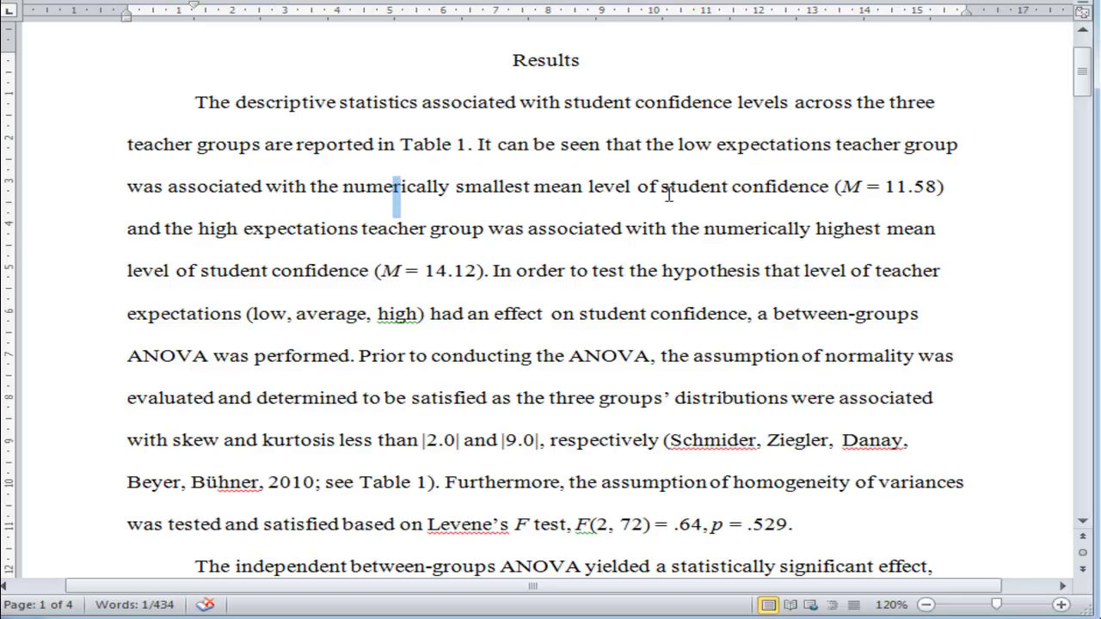
left_click_drag(144, 229, 478, 258)
left_click(452, 277)
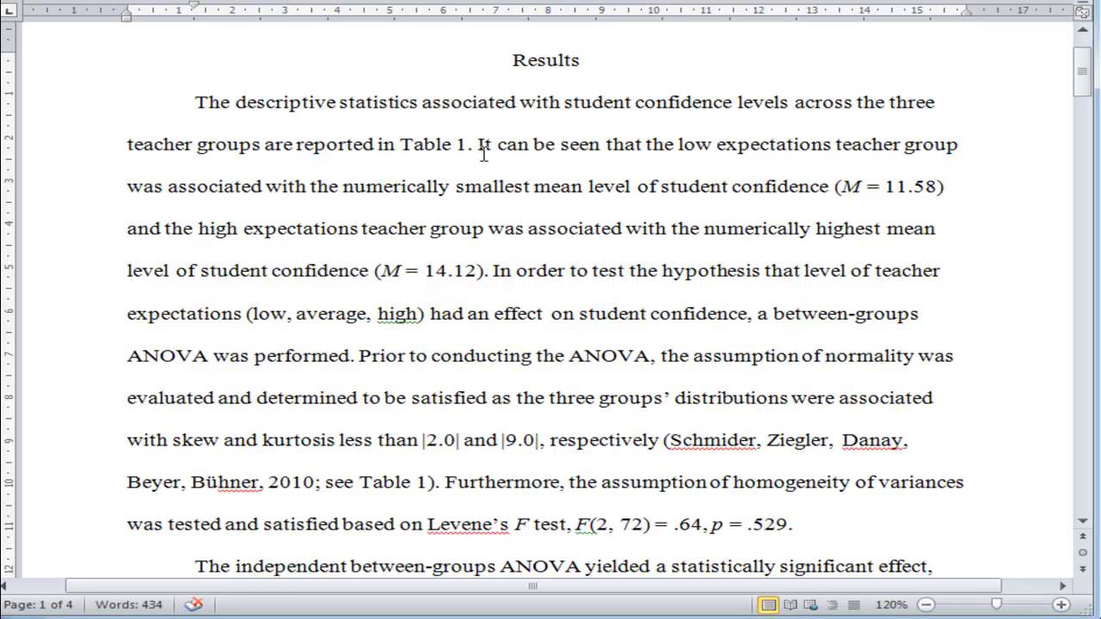
scroll(516, 251, "down", 1)
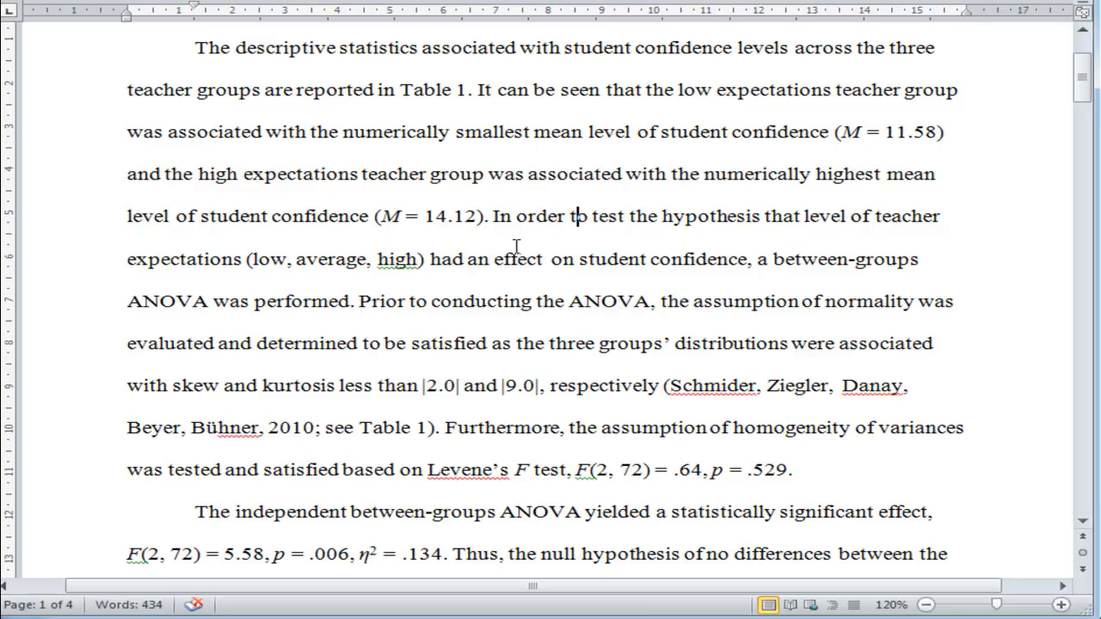
left_click_drag(494, 217, 307, 266)
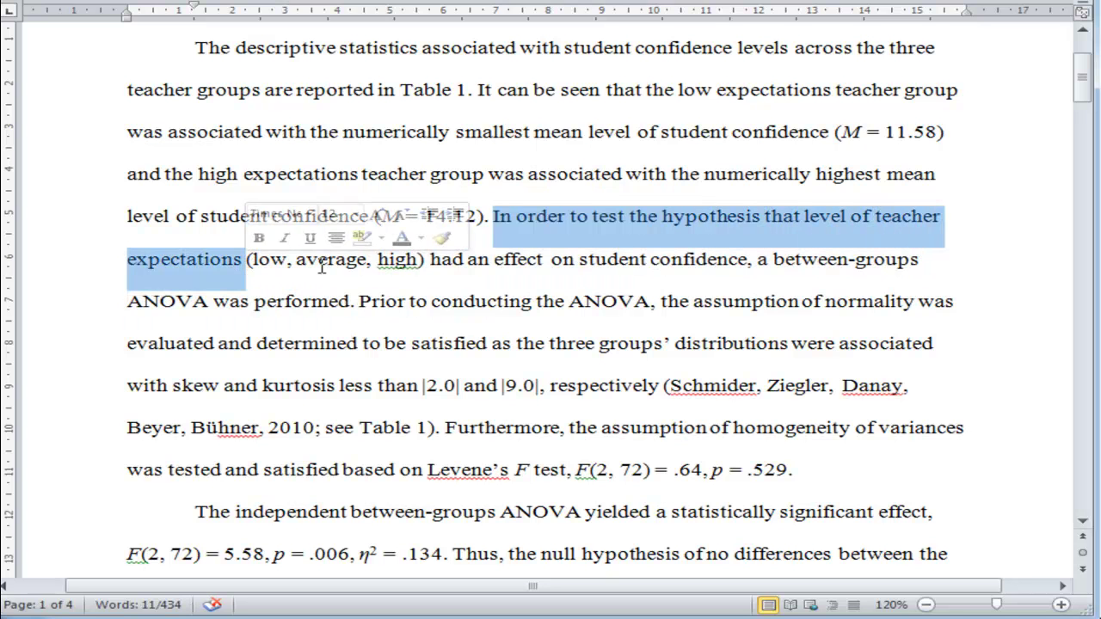
left_click(286, 258)
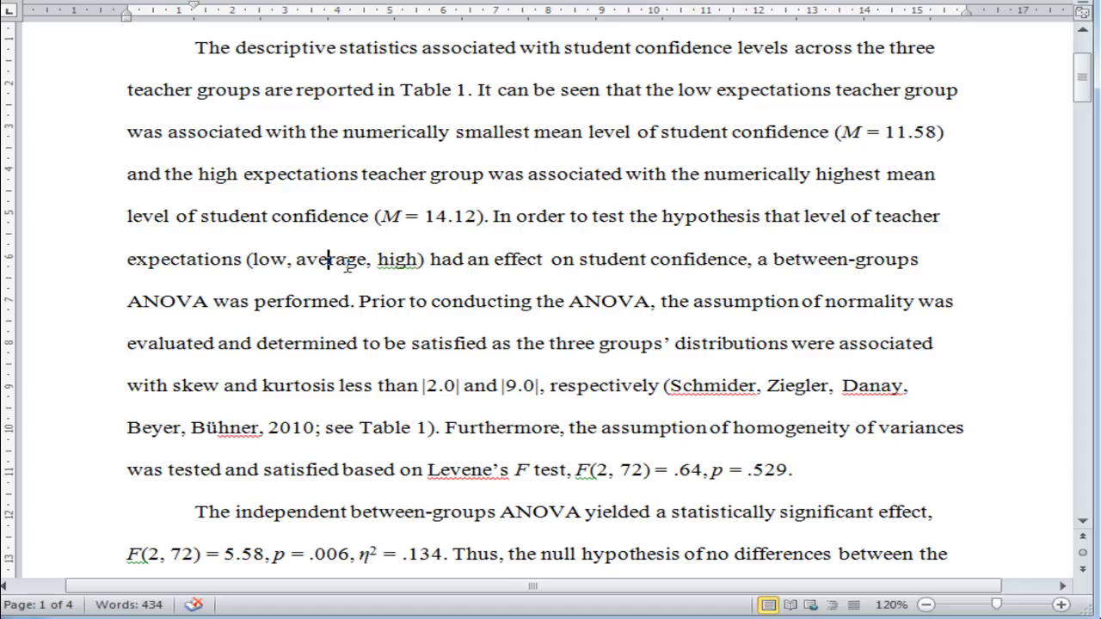
left_click_drag(450, 259, 361, 296)
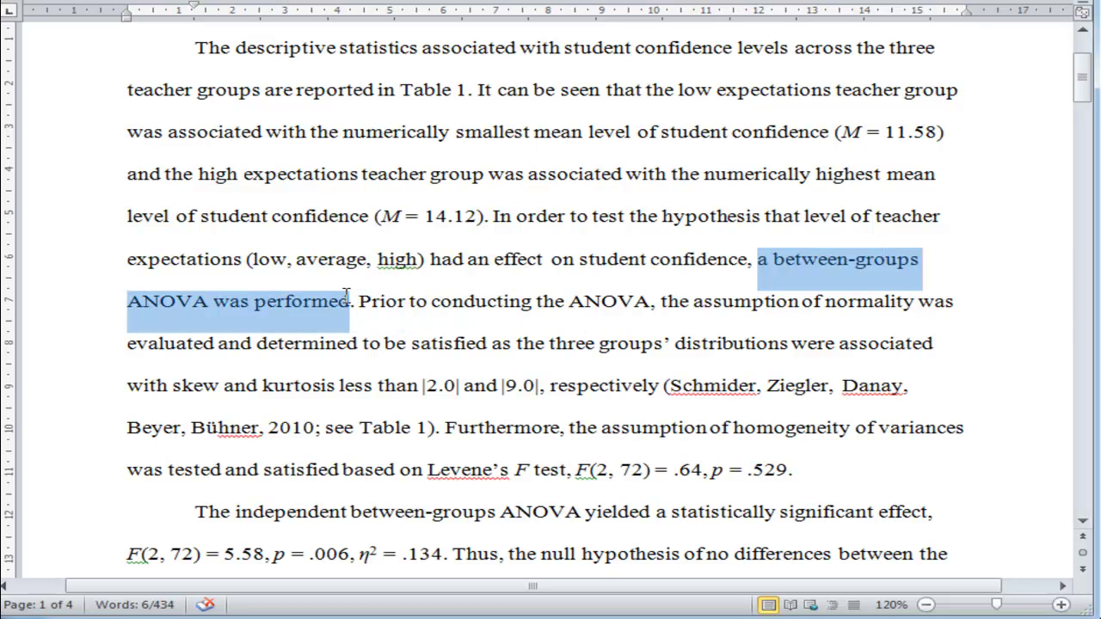
left_click(498, 308)
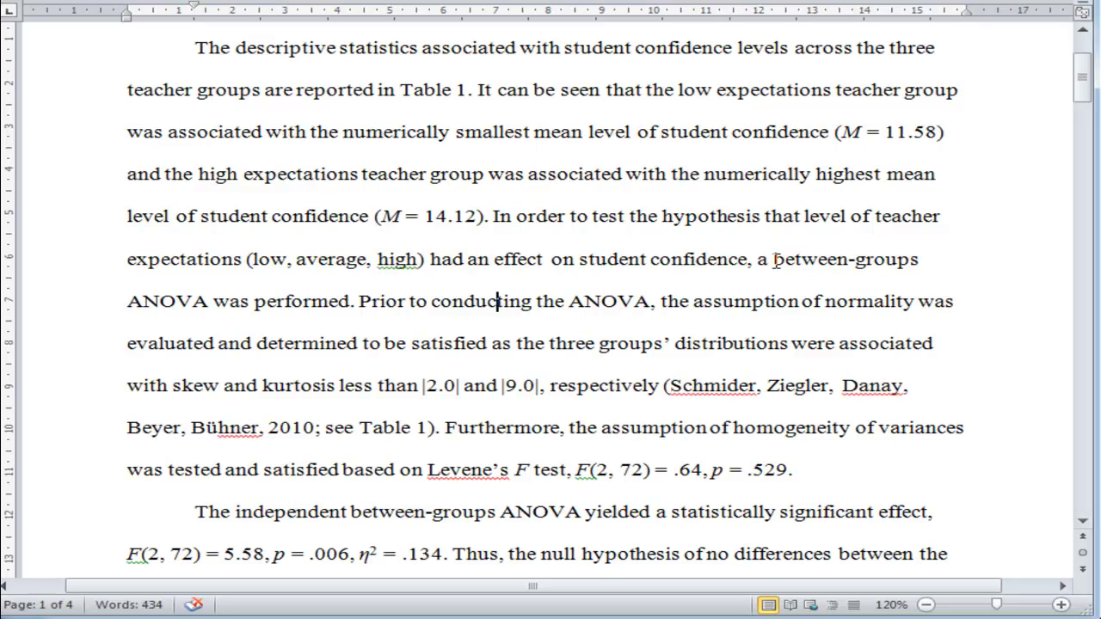
left_click(360, 303)
left_click_drag(359, 304, 230, 362)
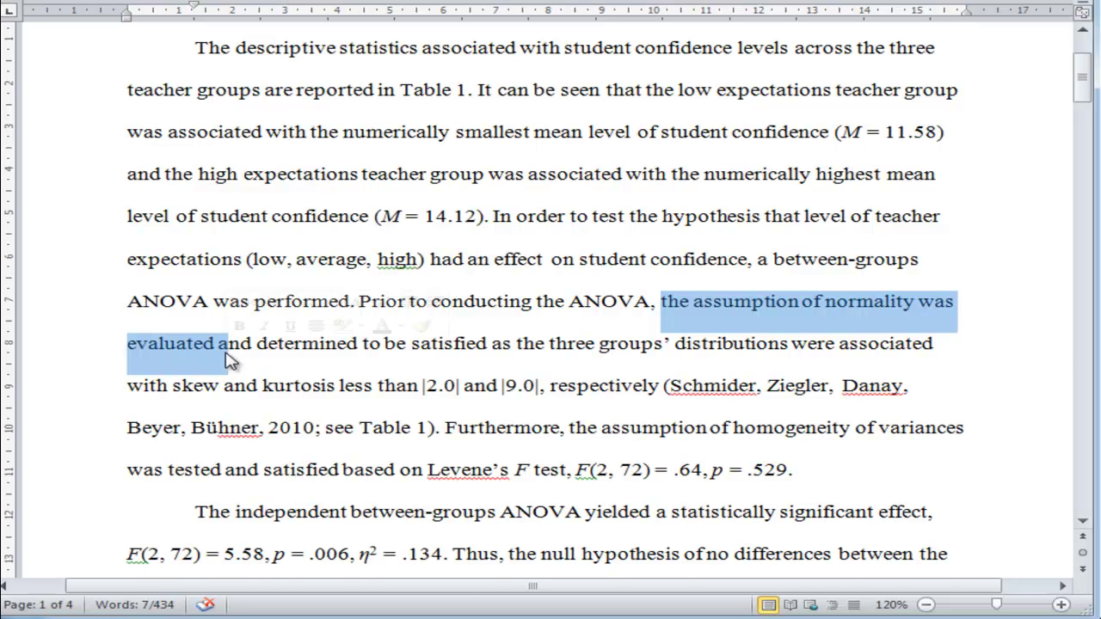
scroll(228, 352, "down", 2)
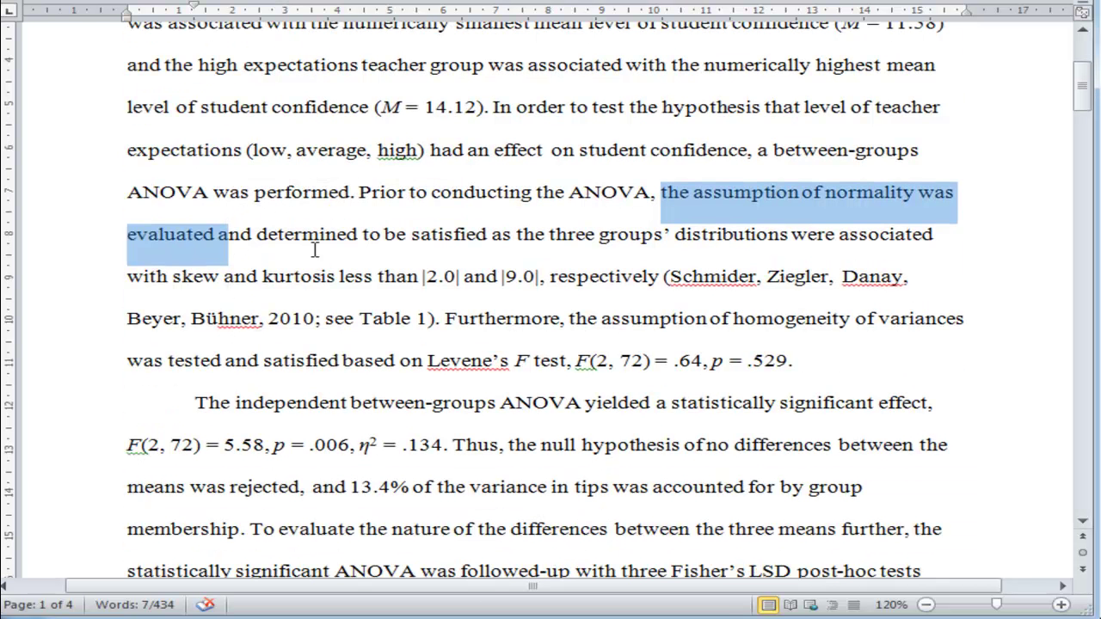
left_click_drag(303, 247, 865, 262)
left_click(246, 278)
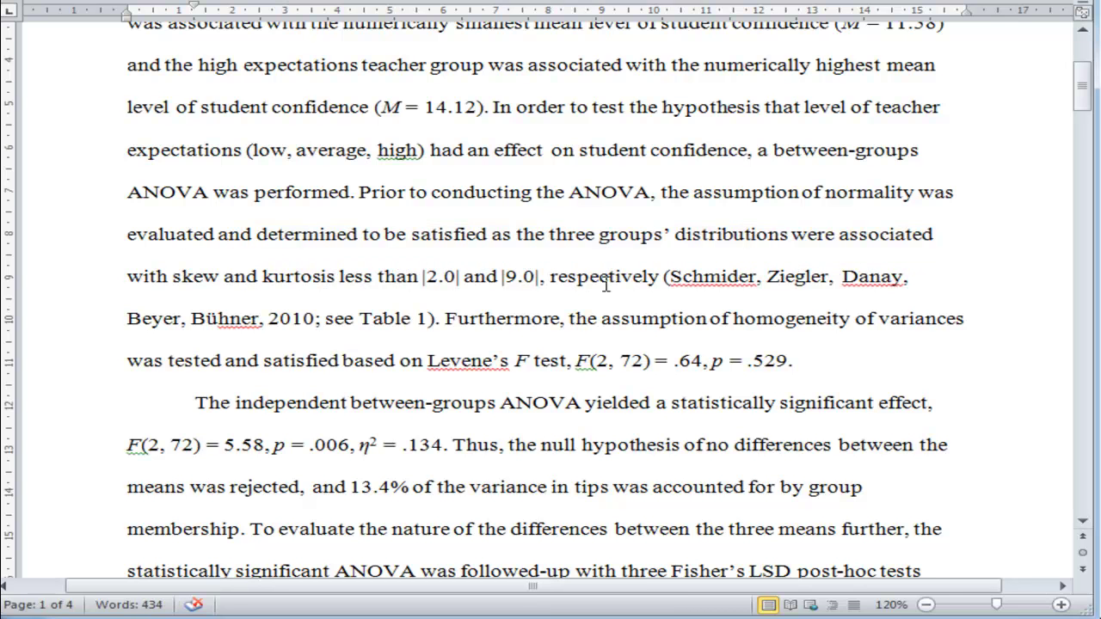
left_click_drag(671, 277, 875, 290)
left_click_drag(314, 318, 682, 277)
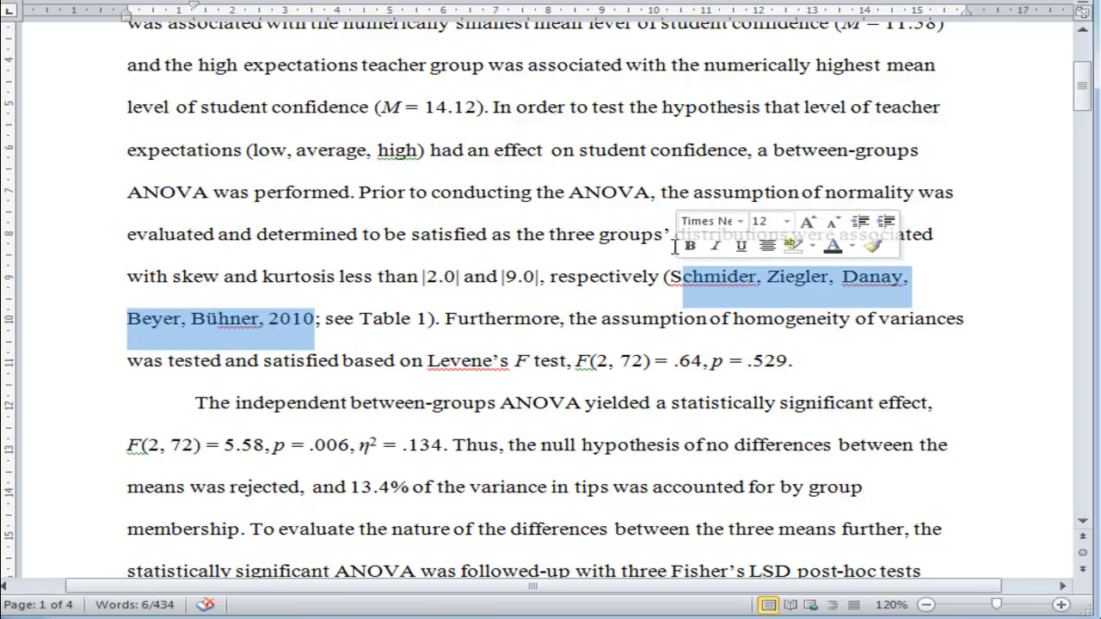
left_click(560, 315)
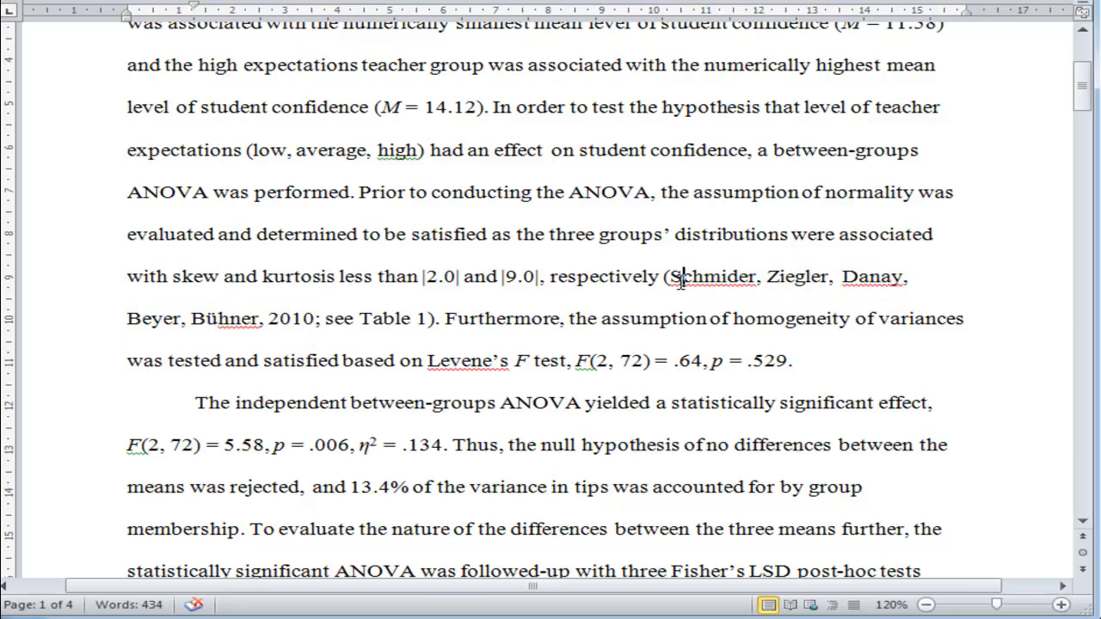
left_click_drag(679, 280, 315, 322)
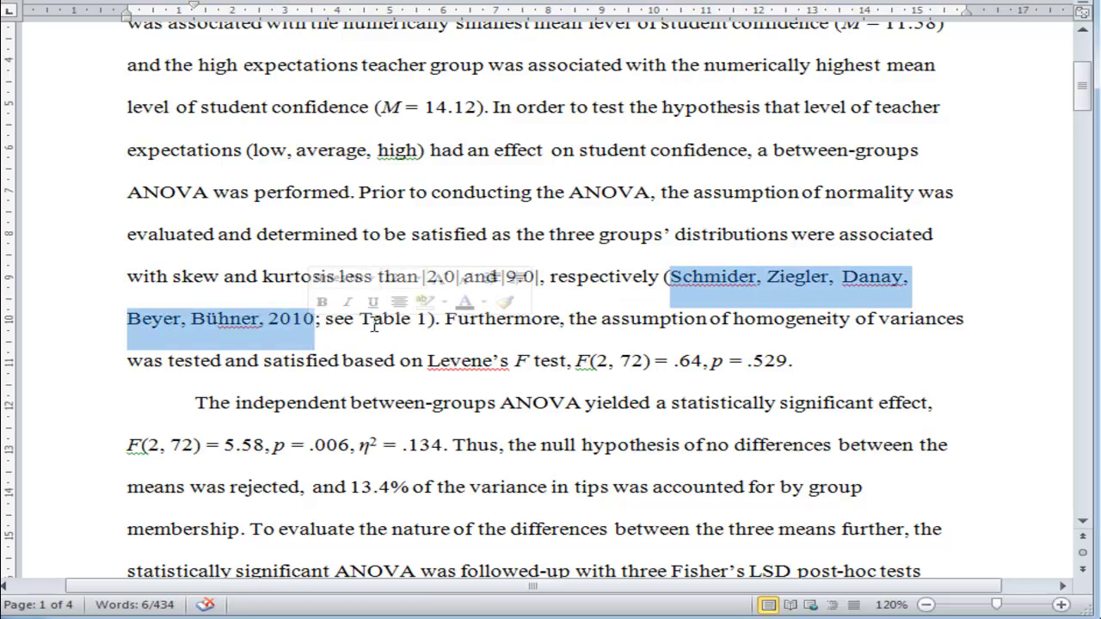
left_click(375, 325)
left_click_drag(428, 320, 376, 325)
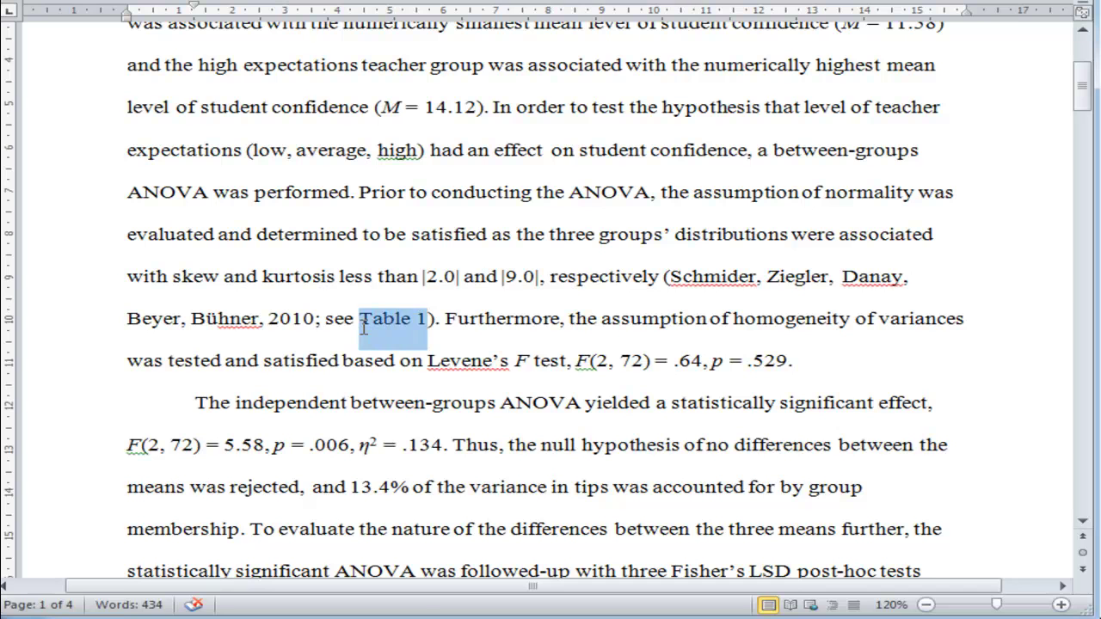
left_click(471, 318)
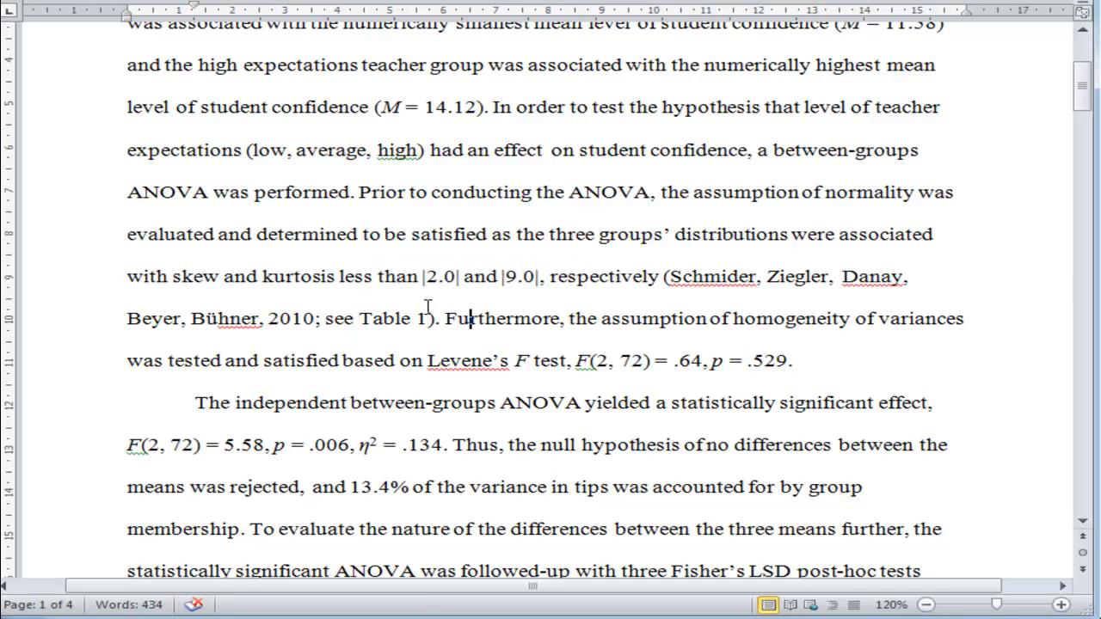
left_click_drag(428, 320, 332, 327)
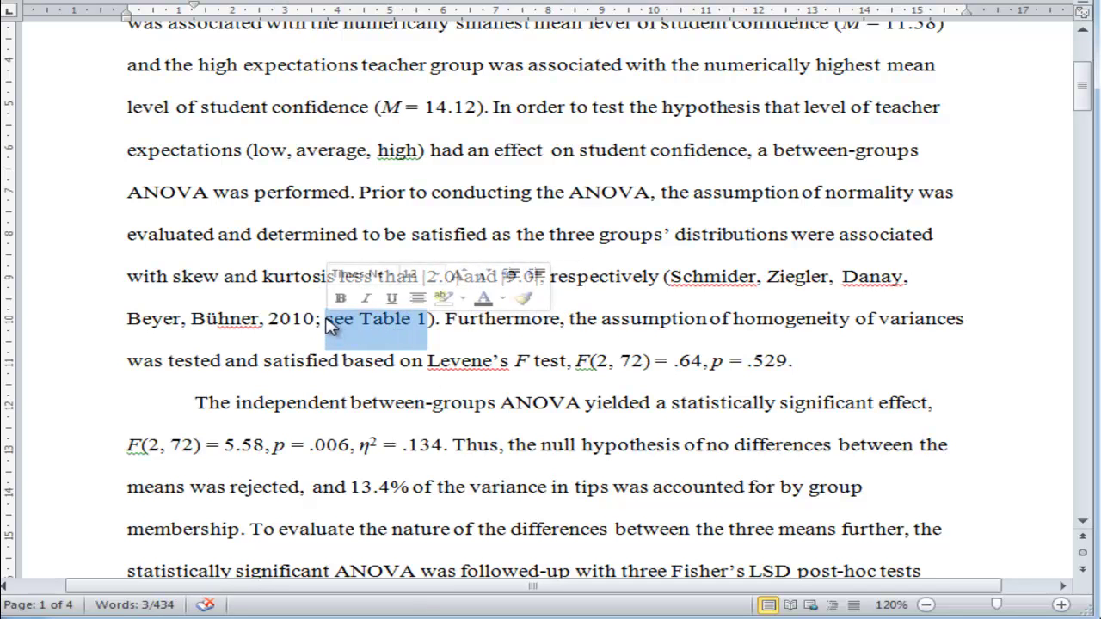
left_click(328, 322)
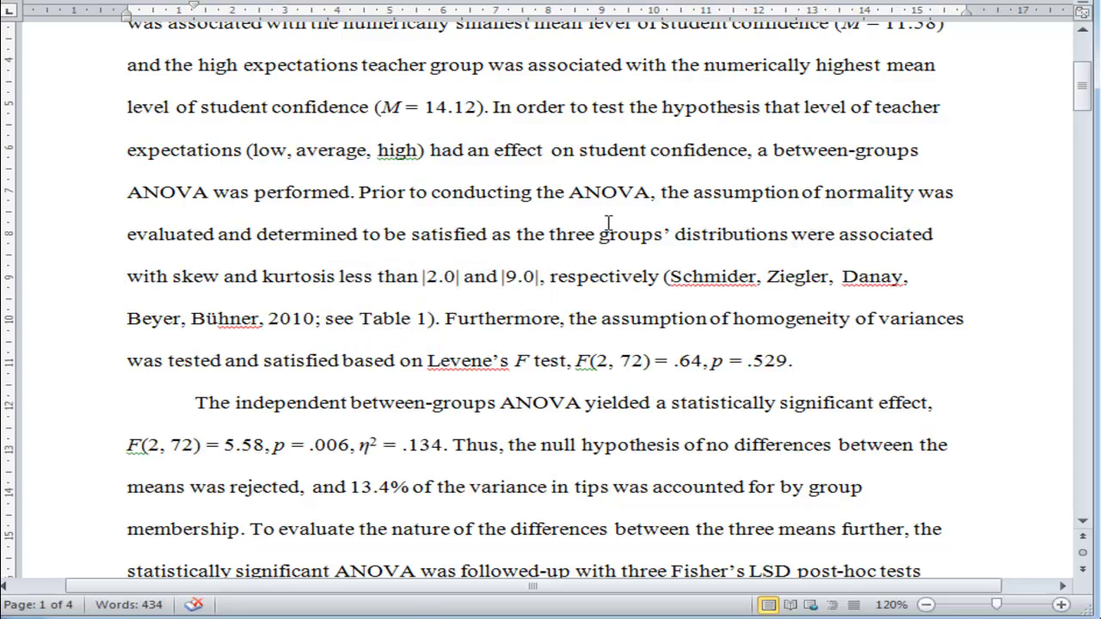
key("shift+Right")
key("shift+Right")
key("shift+Right")
key("shift+Right")
key("shift+Right")
key("shift+Right")
key("shift+Right")
key("shift+Right")
key("shift+Right")
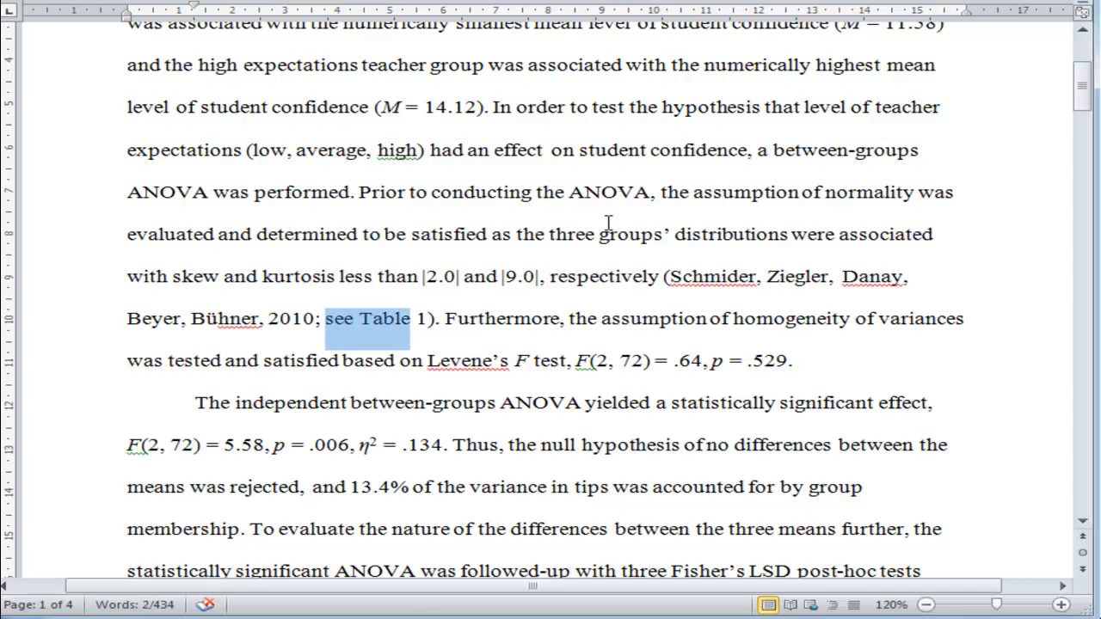
left_click(507, 319)
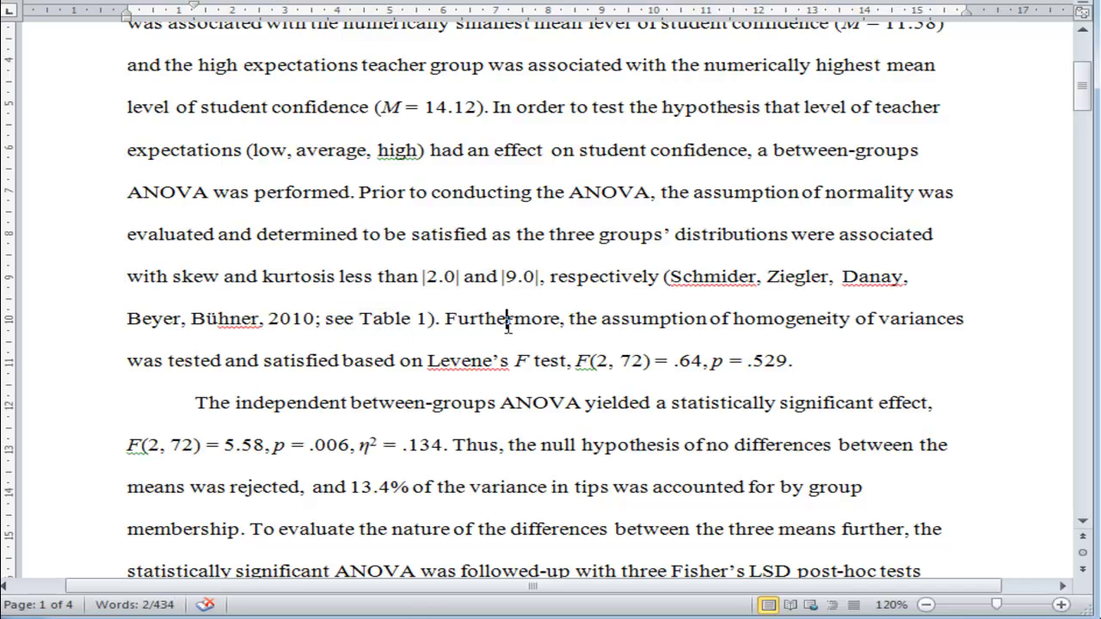
left_click(670, 276)
left_click(441, 319)
left_click_drag(441, 319, 555, 363)
left_click(579, 363)
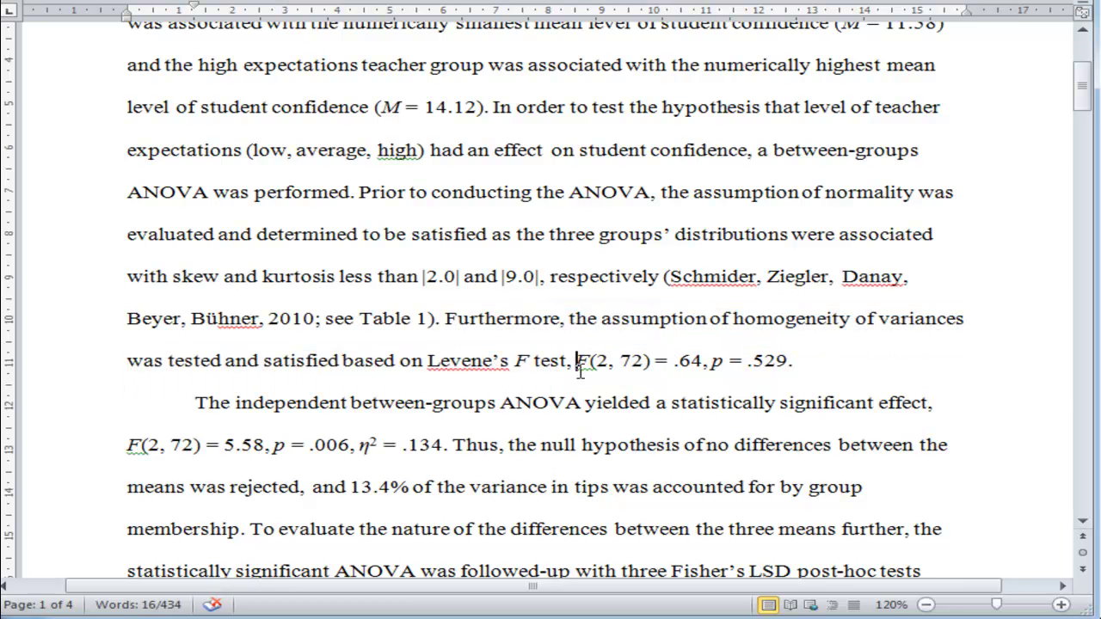
double_click(587, 366)
left_click(627, 360)
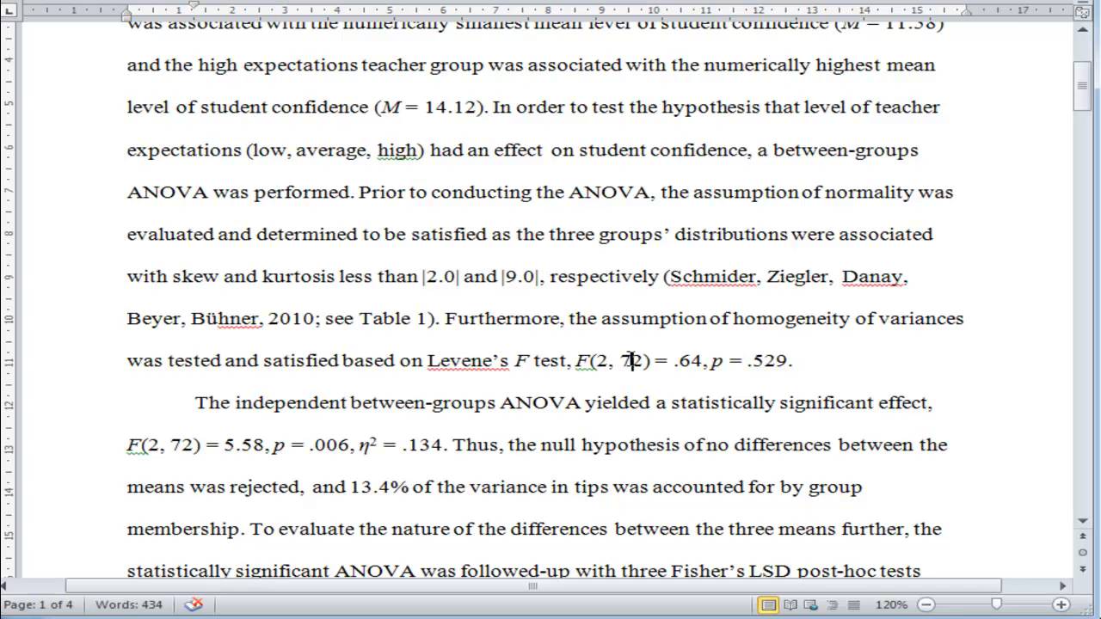
double_click(630, 360)
left_click(655, 363)
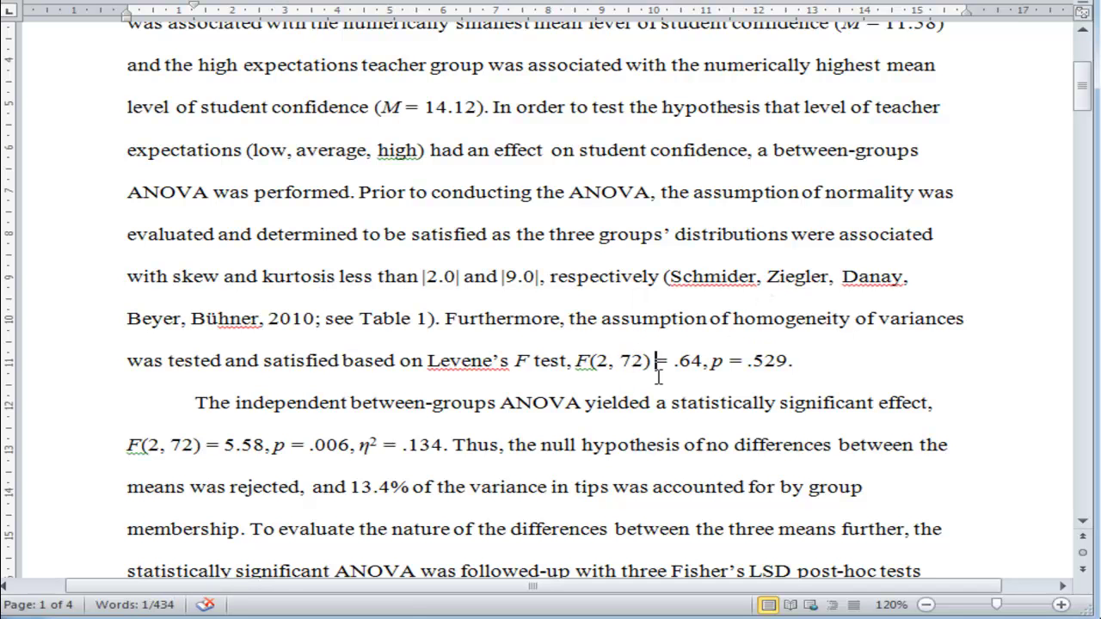
left_click_drag(675, 362, 704, 365)
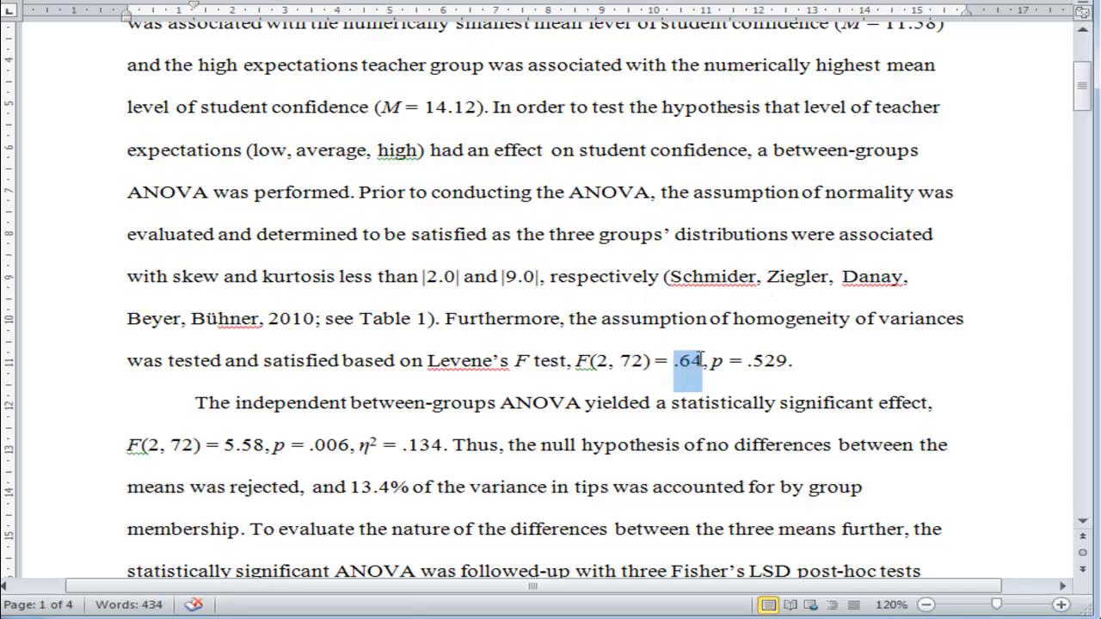
left_click(714, 366)
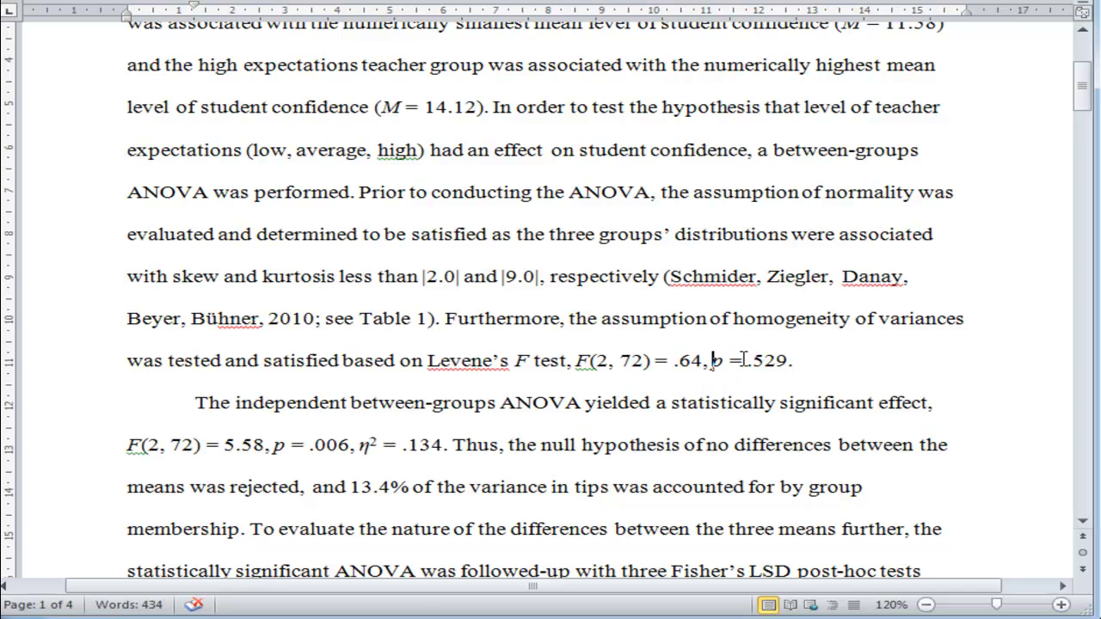
left_click_drag(743, 361, 788, 362)
left_click(798, 358)
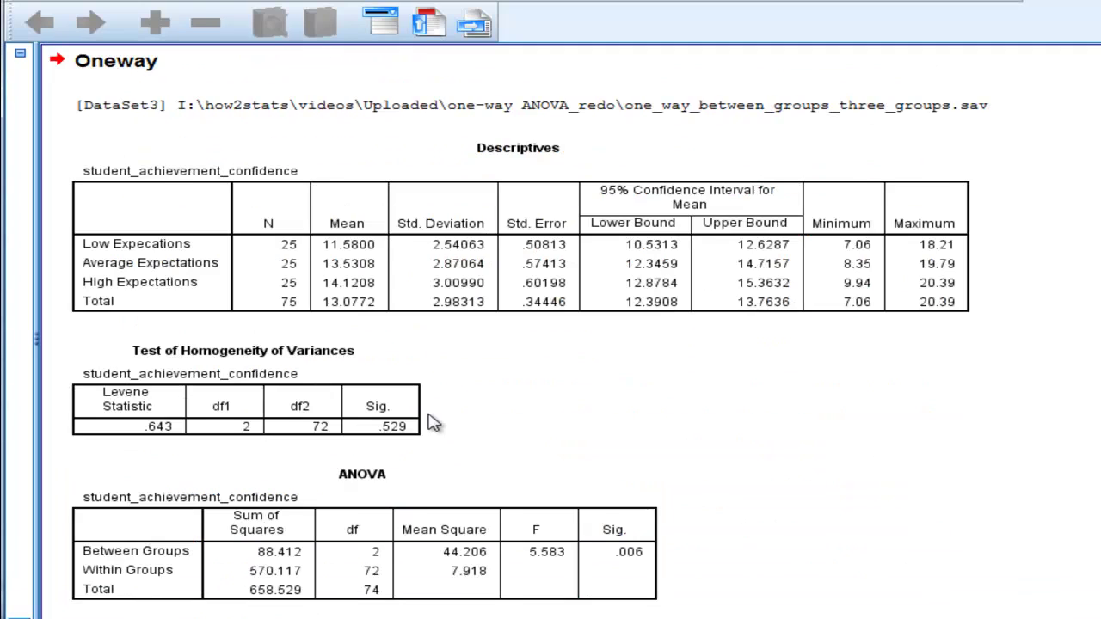
Compare the SPSS Descriptives and Homogeneity of Variances tables, confirming Levene .643, df 2 and 72, p .529
scroll(435, 443, "down", 3)
left_click(340, 334)
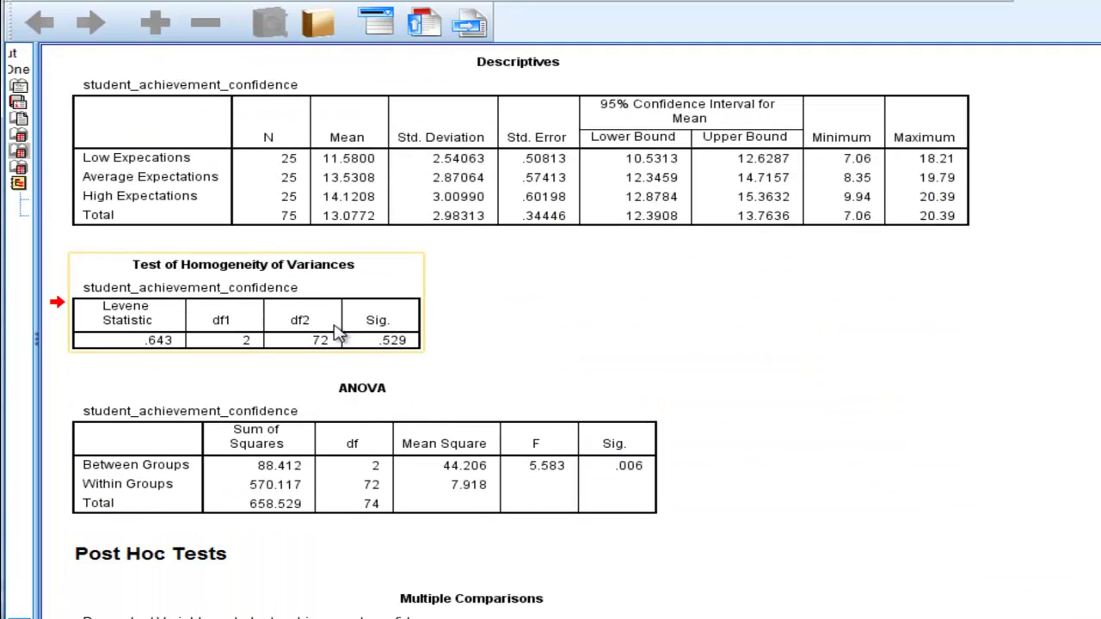
scroll(329, 310, "up", 2)
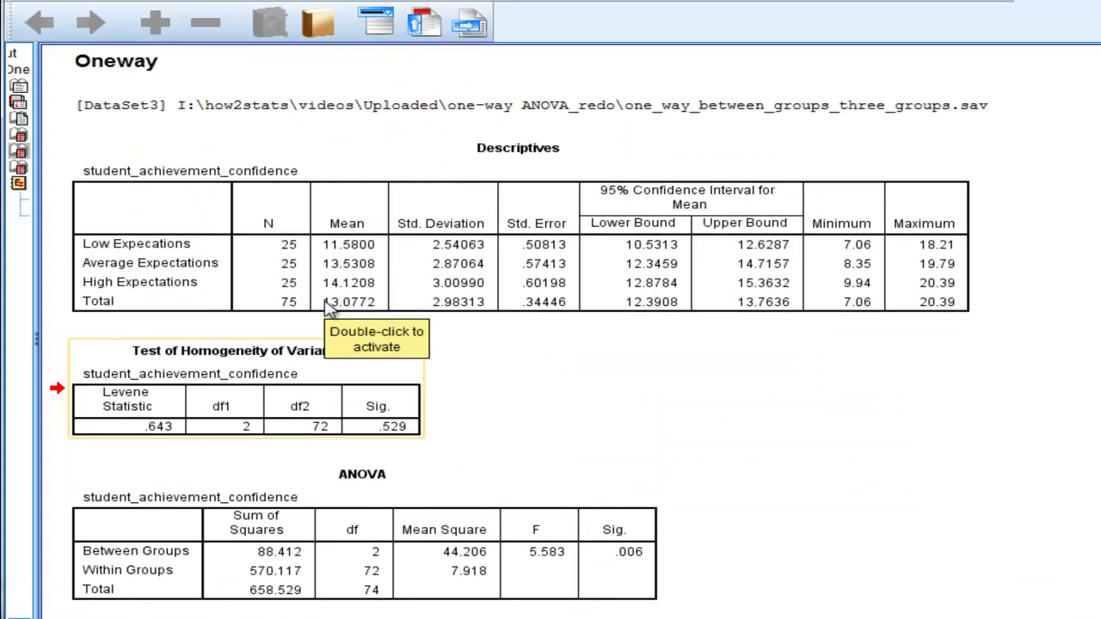
left_click(361, 251)
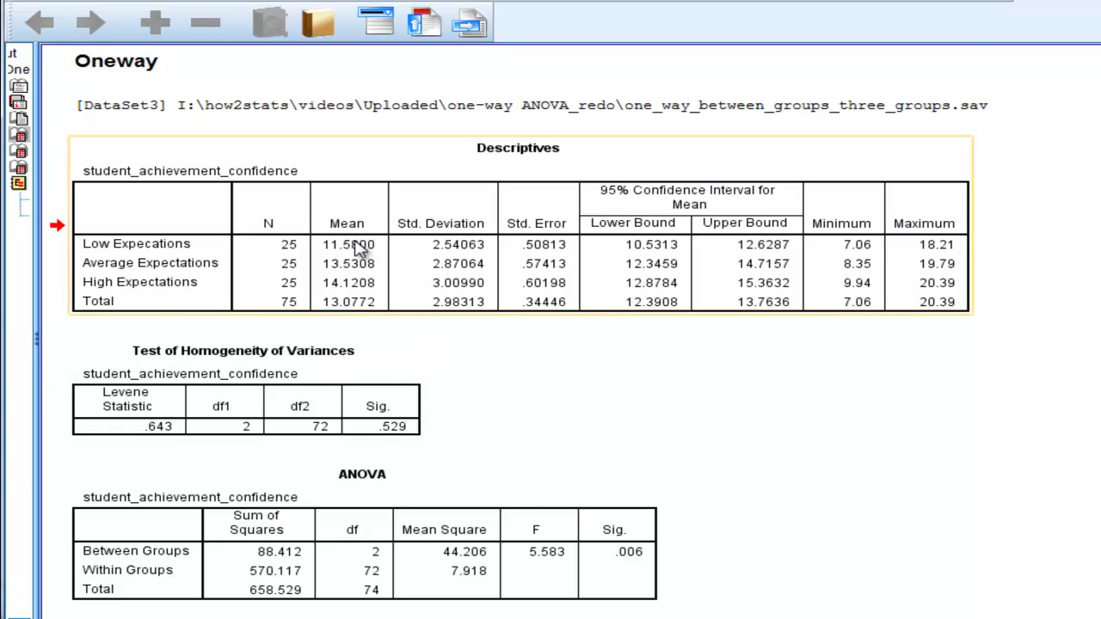
scroll(361, 249, "down", 2)
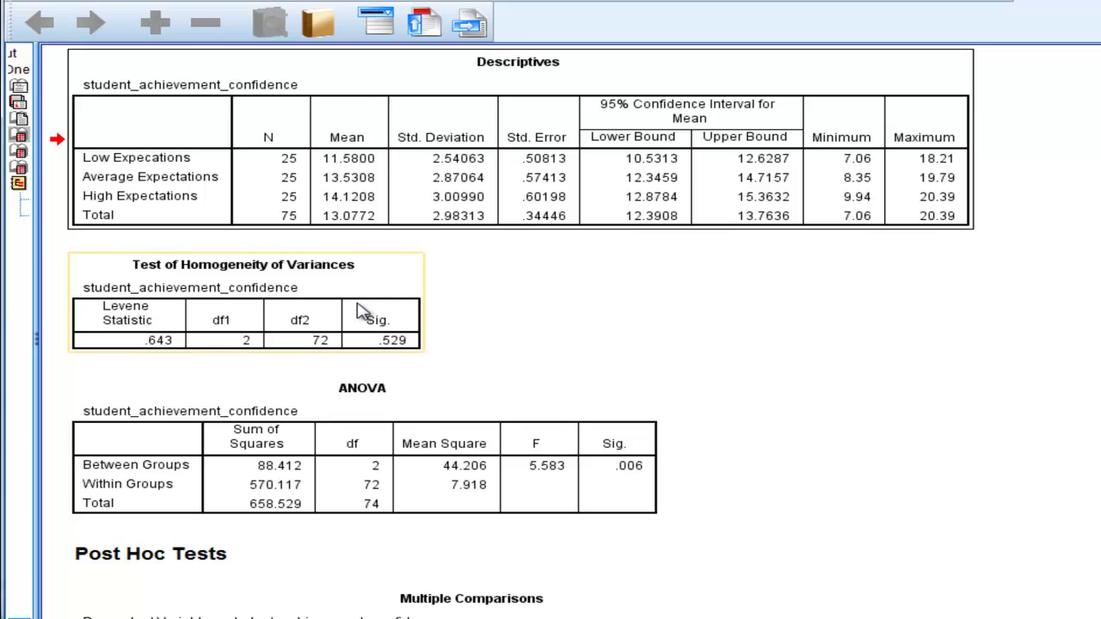
left_click(492, 372)
left_click(264, 342)
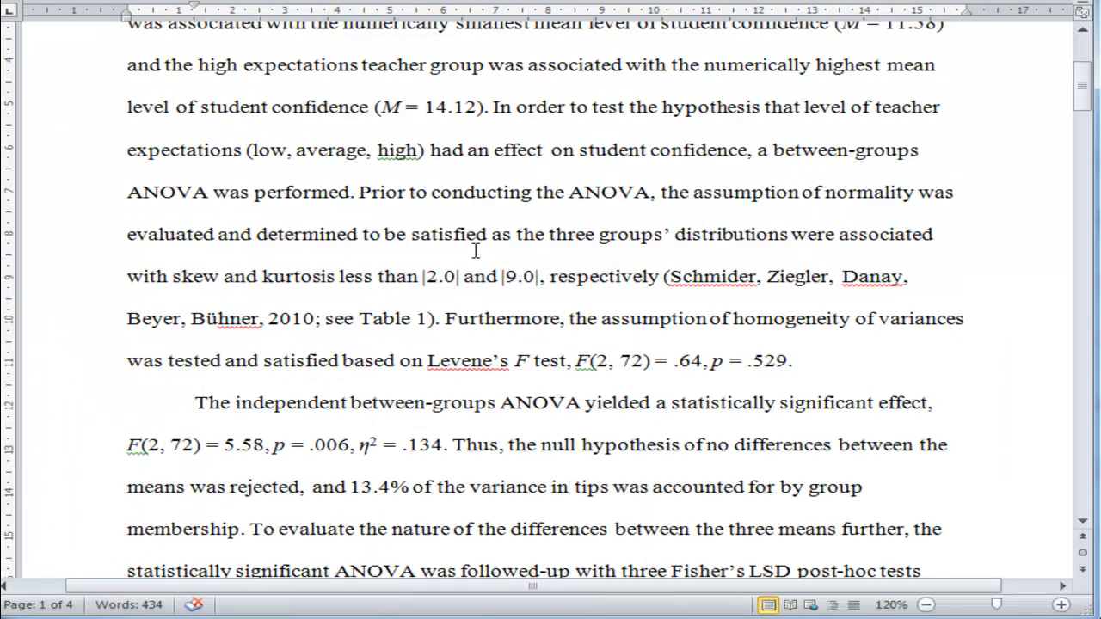
scroll(447, 250, "down", 3)
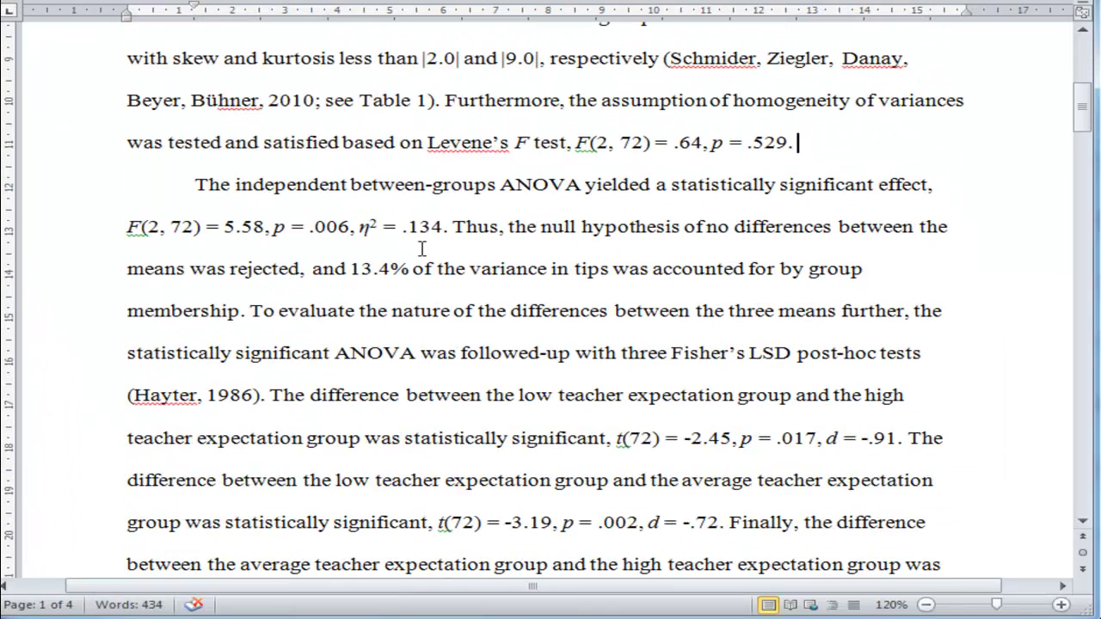
left_click_drag(196, 182, 909, 204)
left_click(129, 228)
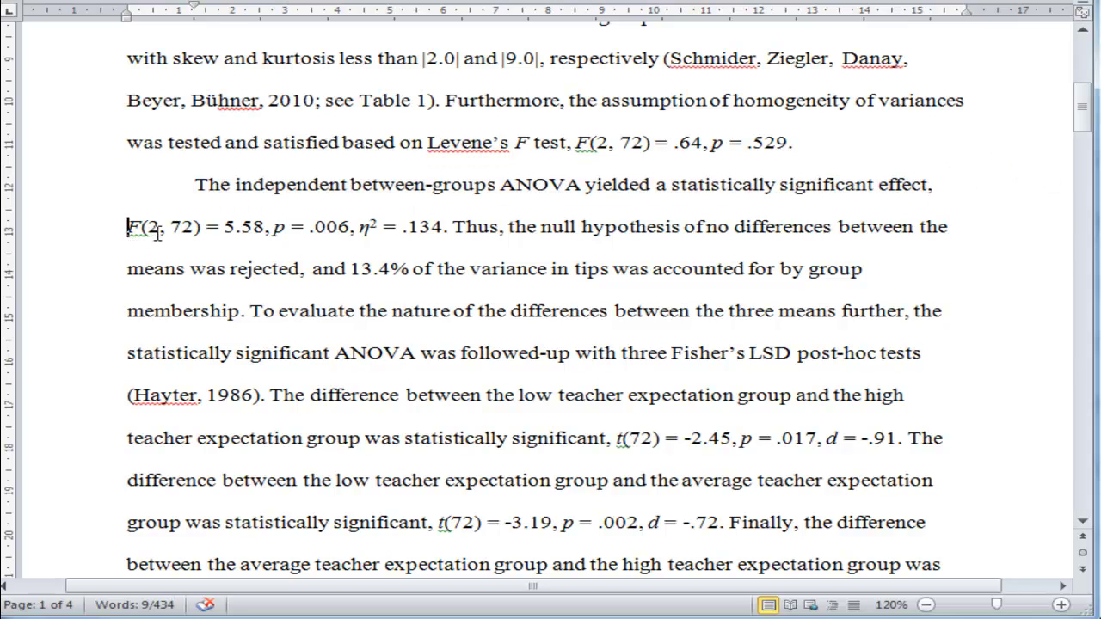
left_click_drag(205, 231, 162, 232)
left_click_drag(265, 231, 224, 232)
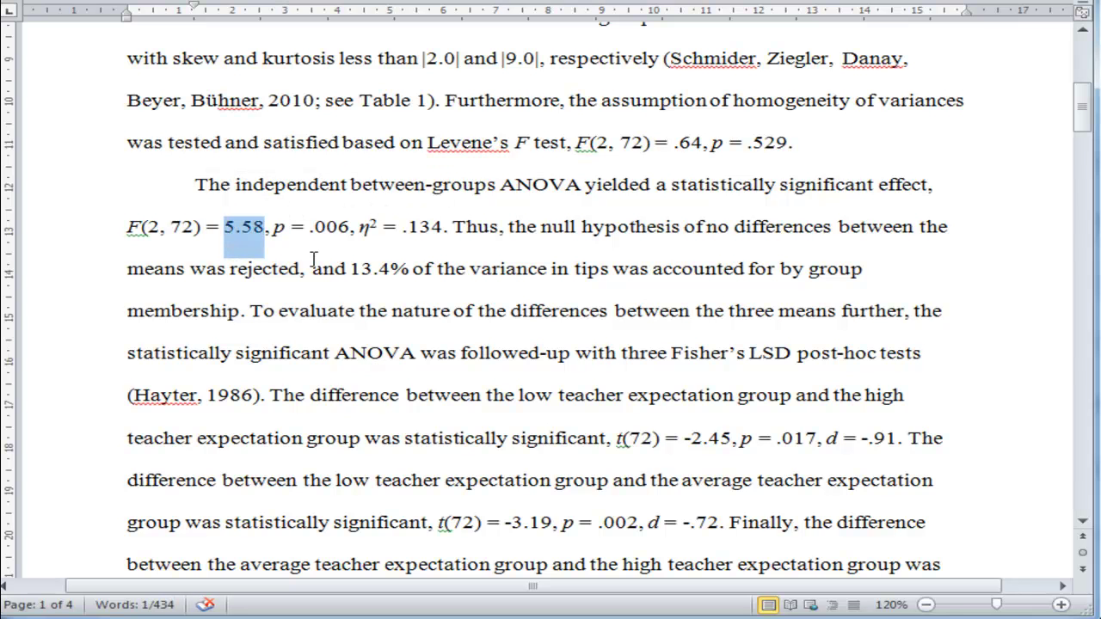
left_click(309, 228)
left_click_drag(310, 229, 364, 230)
left_click(396, 245)
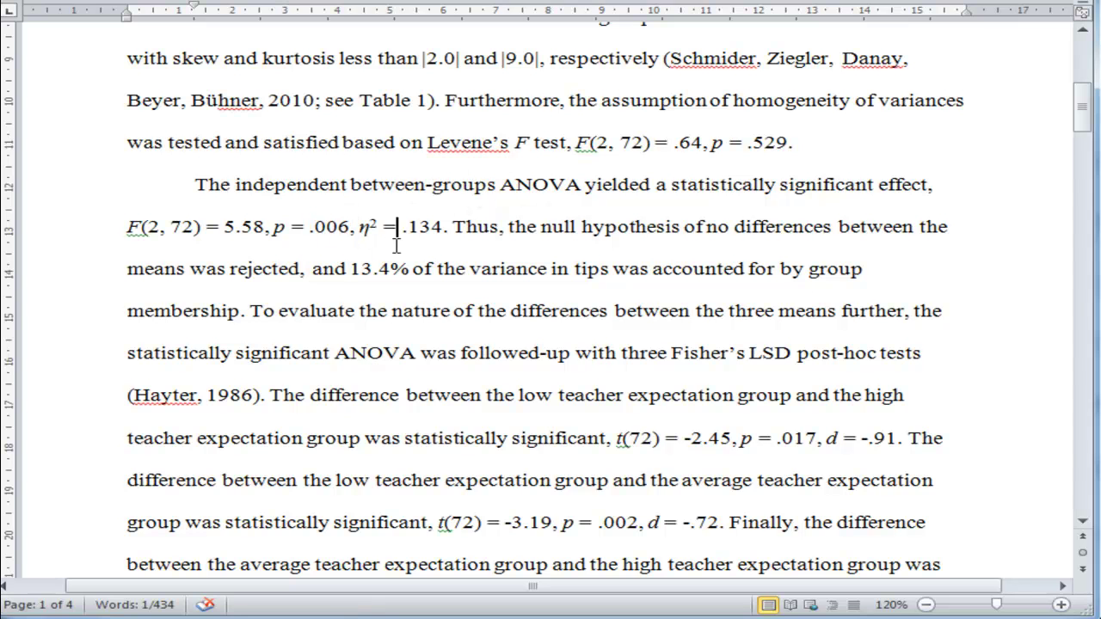